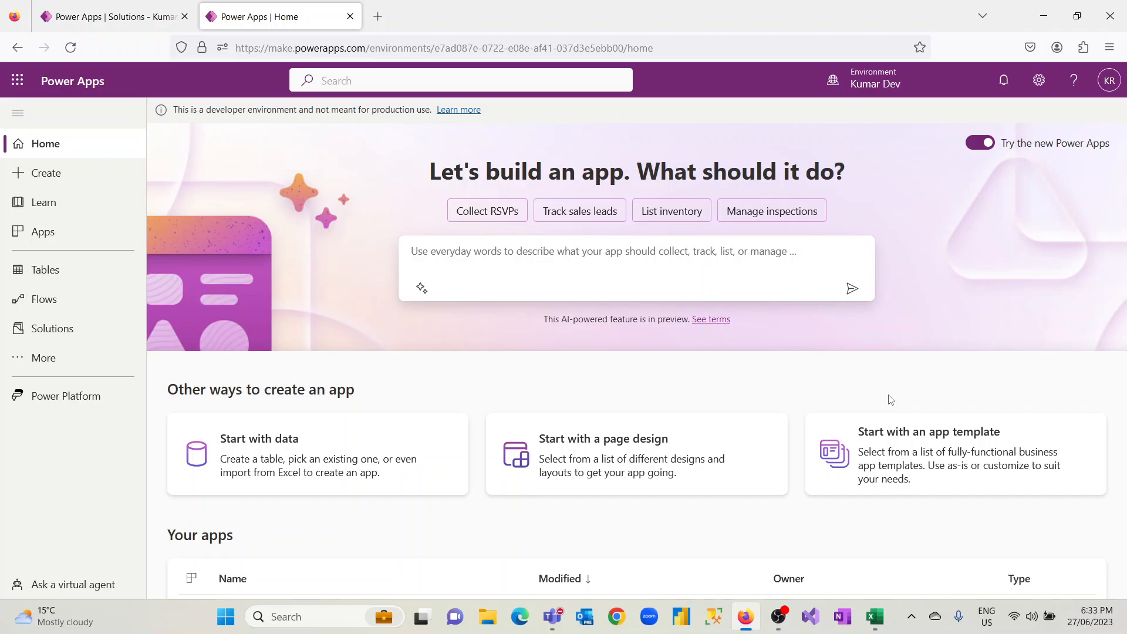
Open the Kumar_Test solution, list its tables, and close the extra browser tab
{"action": "left_click", "coordinate": [84, 239]}
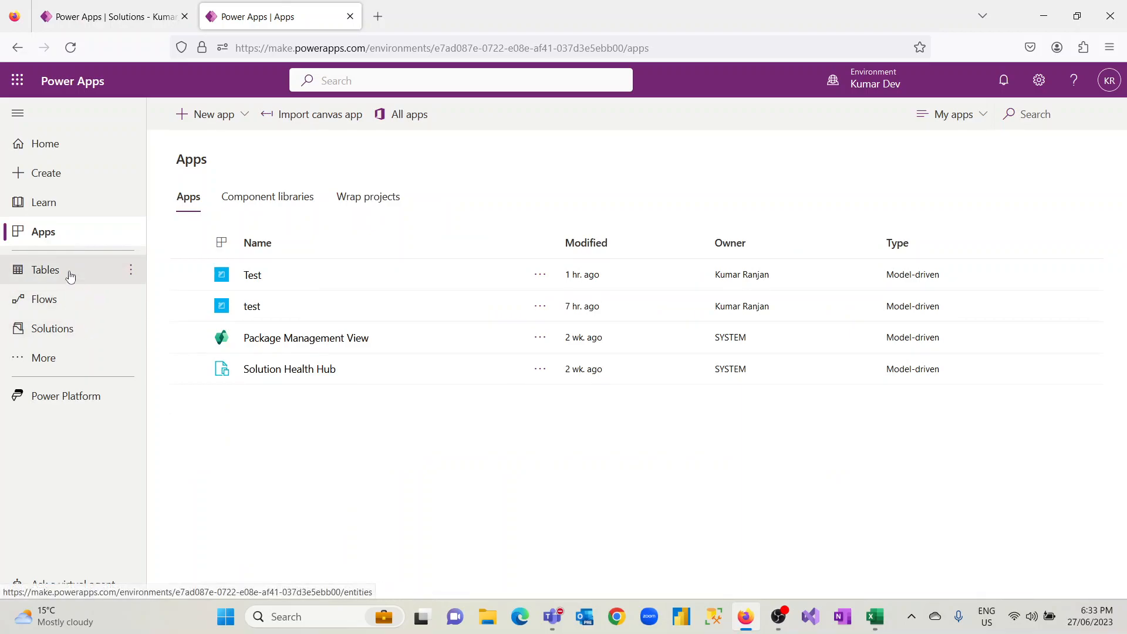
{"action": "left_click", "coordinate": [69, 333]}
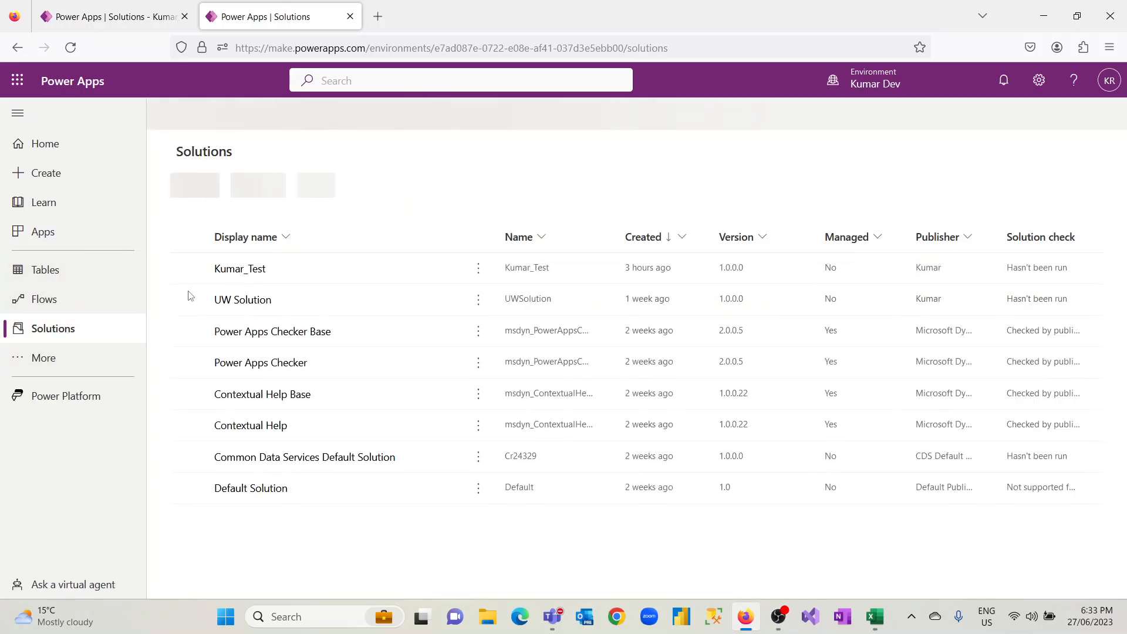
{"action": "left_click", "coordinate": [232, 273]}
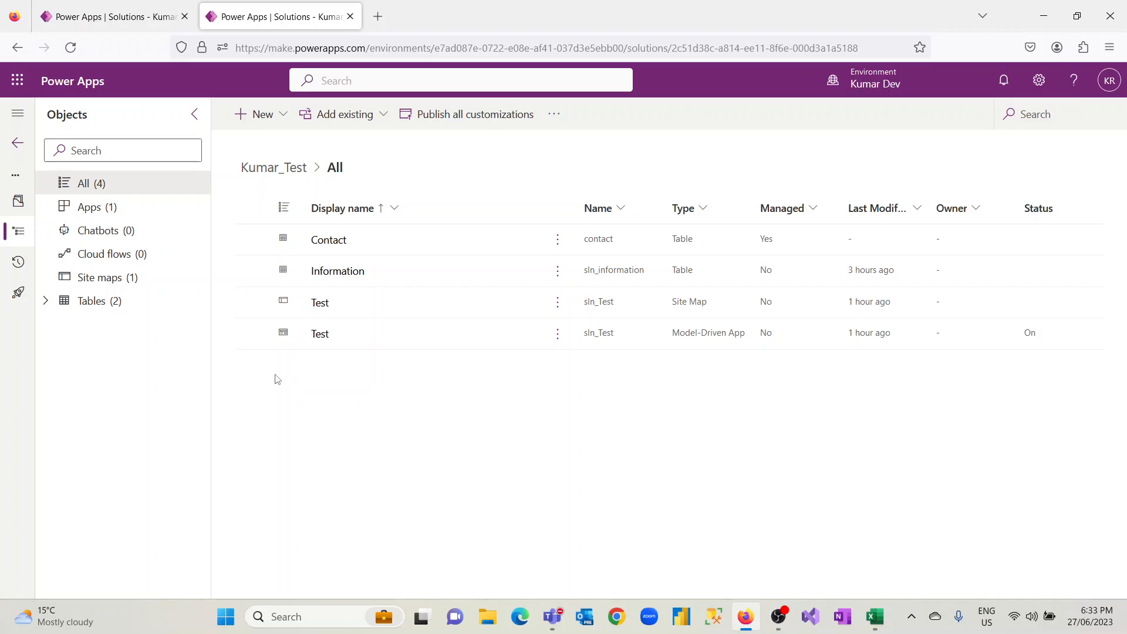
{"action": "left_click", "coordinate": [111, 302]}
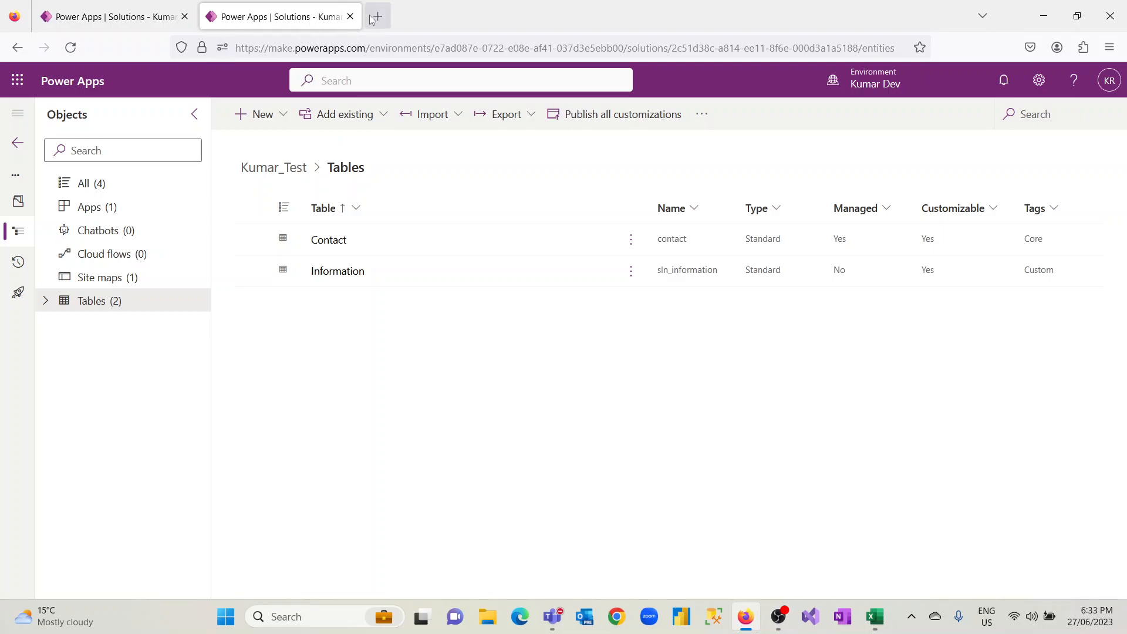
{"action": "left_click", "coordinate": [184, 16]}
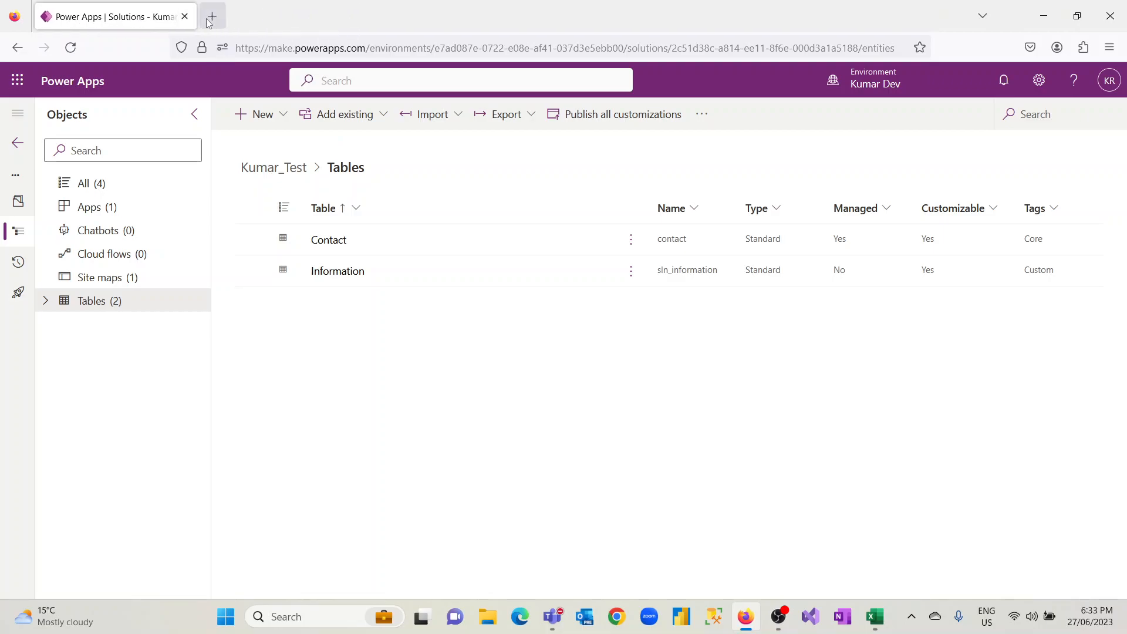
Load make.powerapps.com in a new browser tab and open the Kumar_Test solution
{"action": "left_click", "coordinate": [210, 23]}
{"action": "type", "text": "make.powerapps.com/"}
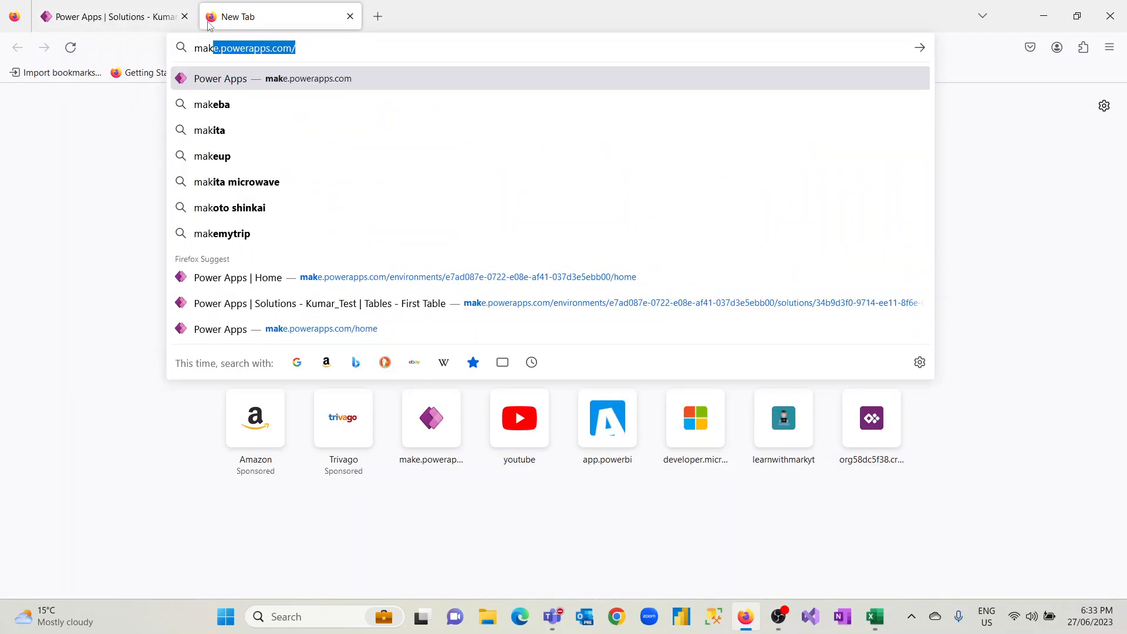
{"action": "key", "text": "Return"}
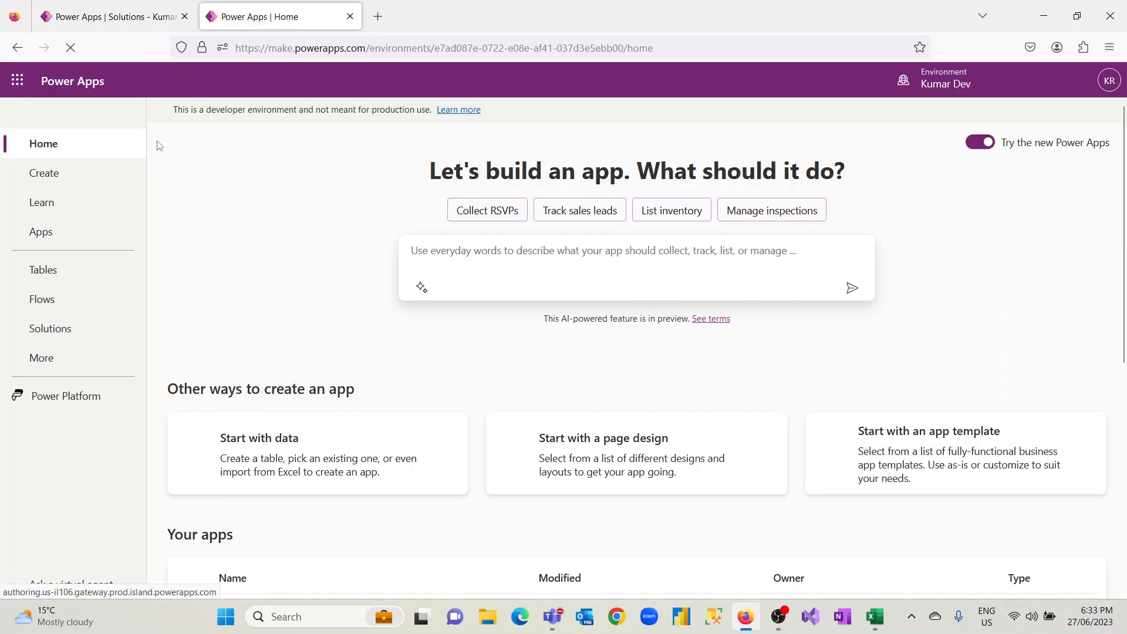
{"action": "left_click", "coordinate": [96, 327]}
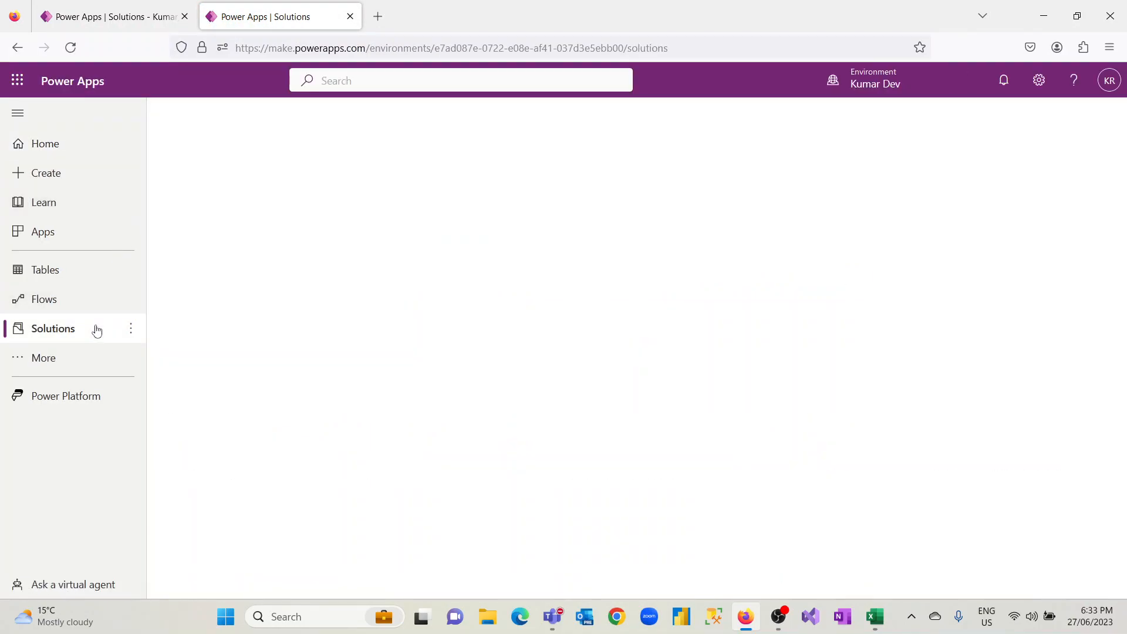
{"action": "left_click", "coordinate": [220, 272]}
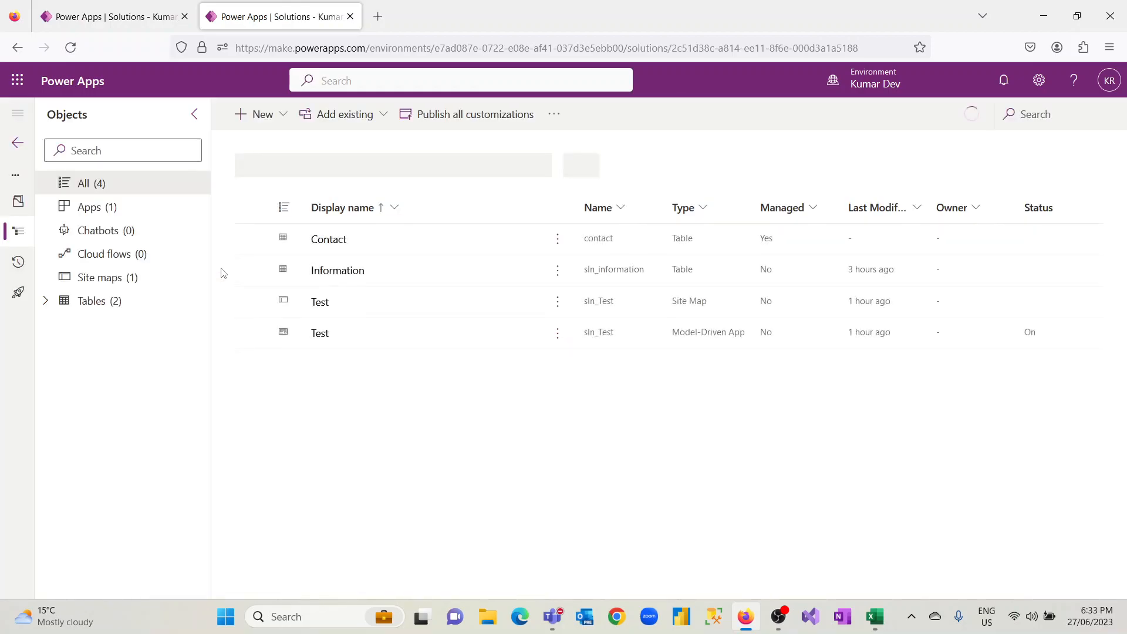
Open the solution's Test model-driven app in the app designer, preview the Information form, and play the app
{"action": "left_click", "coordinate": [126, 215]}
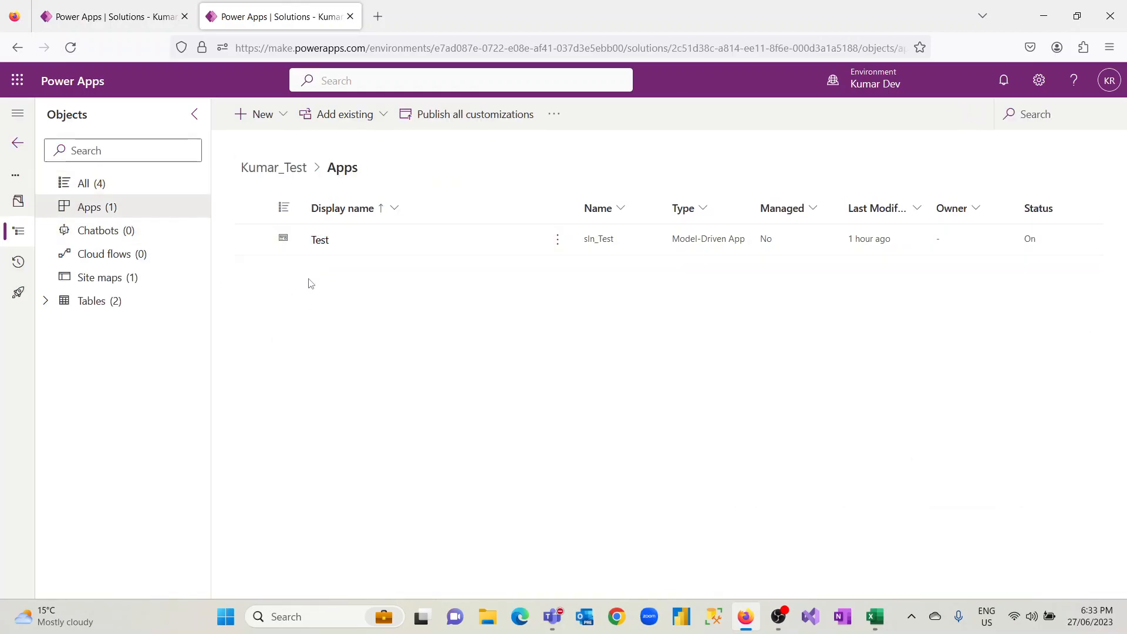
{"action": "left_click", "coordinate": [321, 246]}
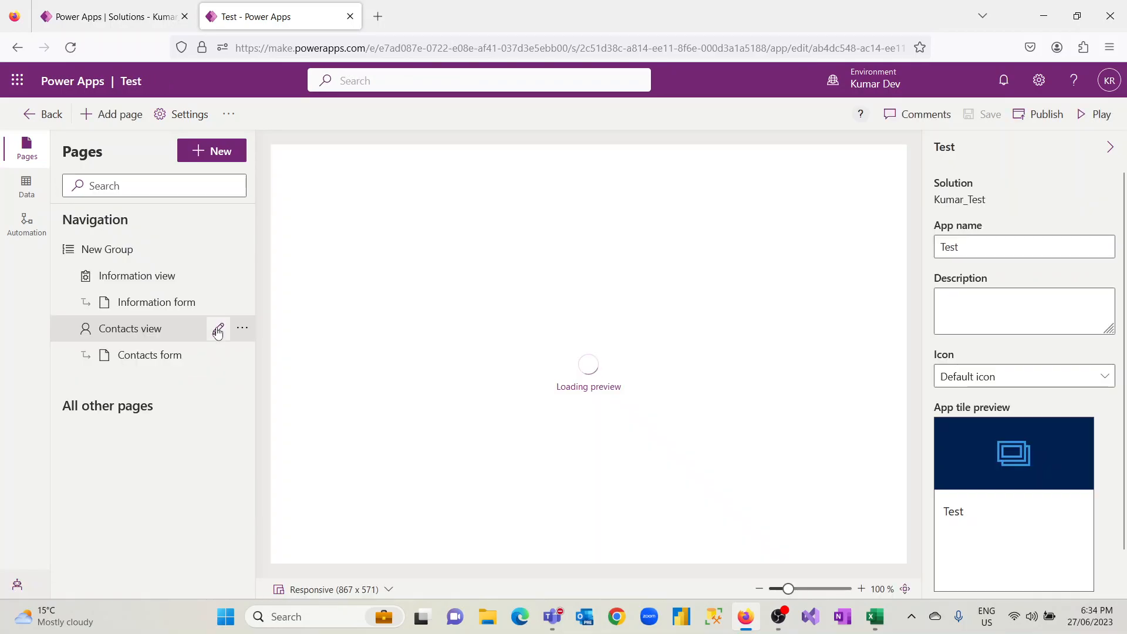
{"action": "left_click", "coordinate": [179, 311]}
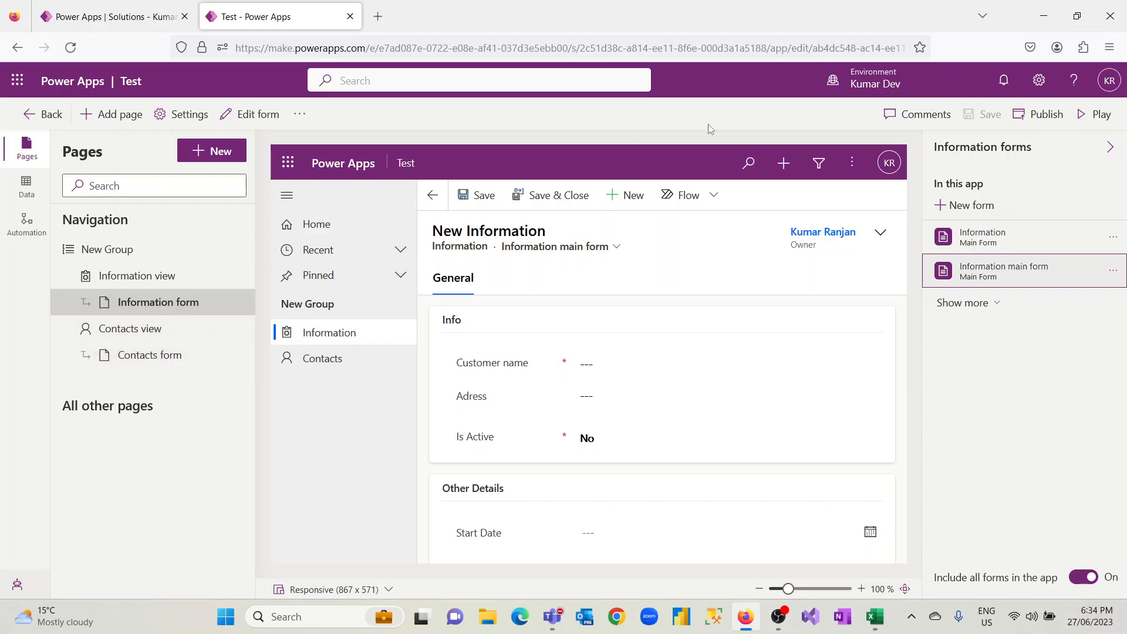
{"action": "left_click", "coordinate": [1099, 117]}
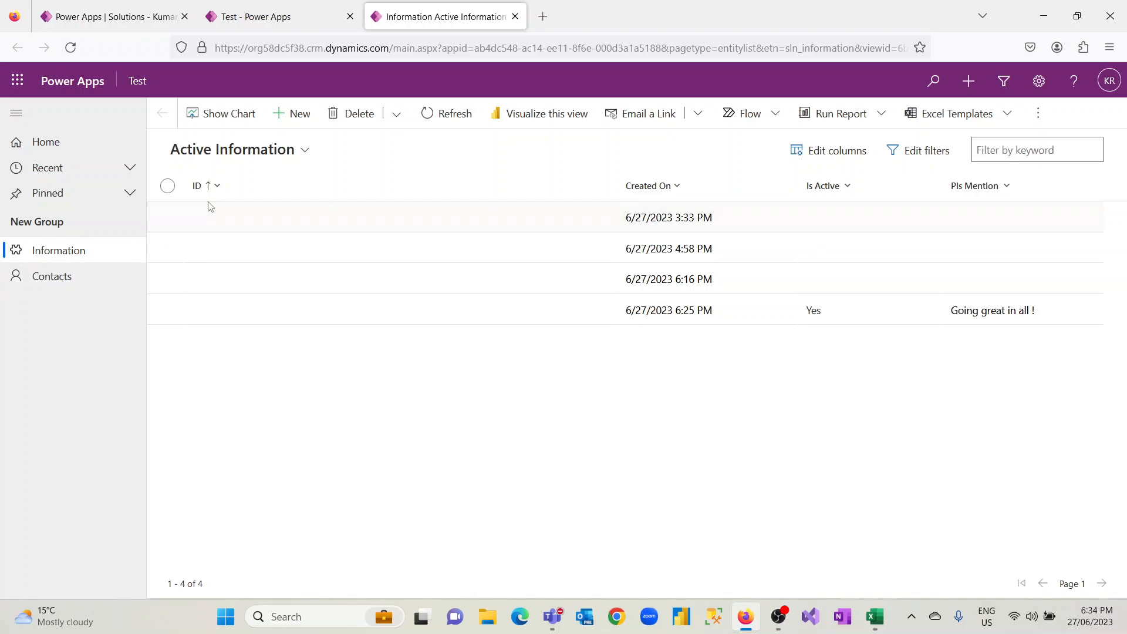
Start a new Information record with the customer's name and address, Is Active set to Yes, and Pls Mention "Is doing great !"
{"action": "left_click", "coordinate": [283, 119]}
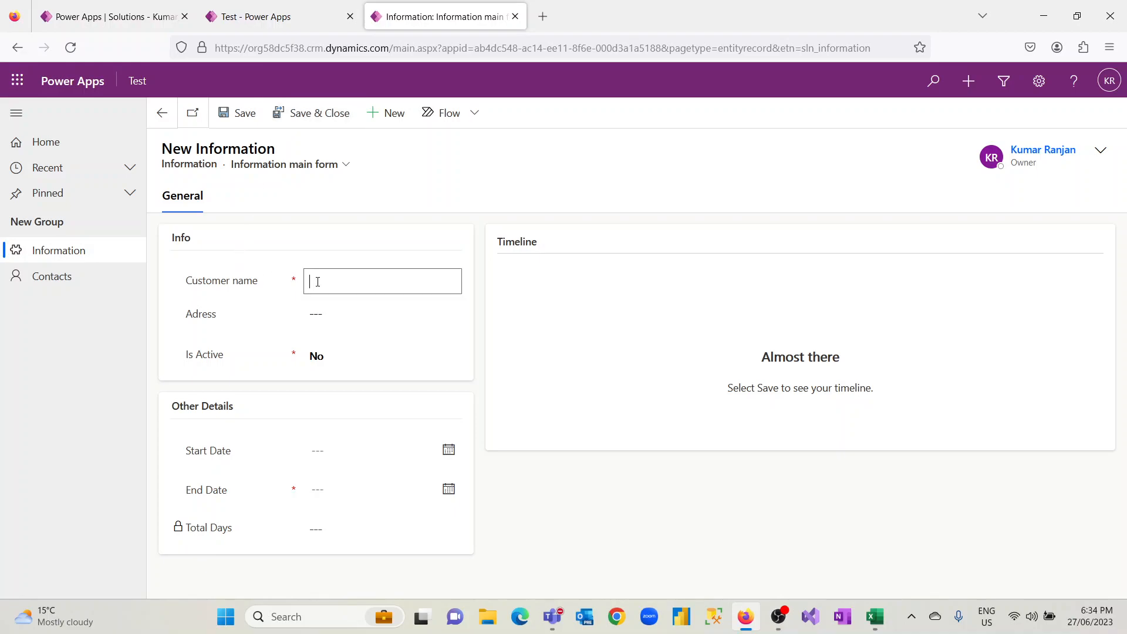
{"action": "left_click", "coordinate": [327, 315]}
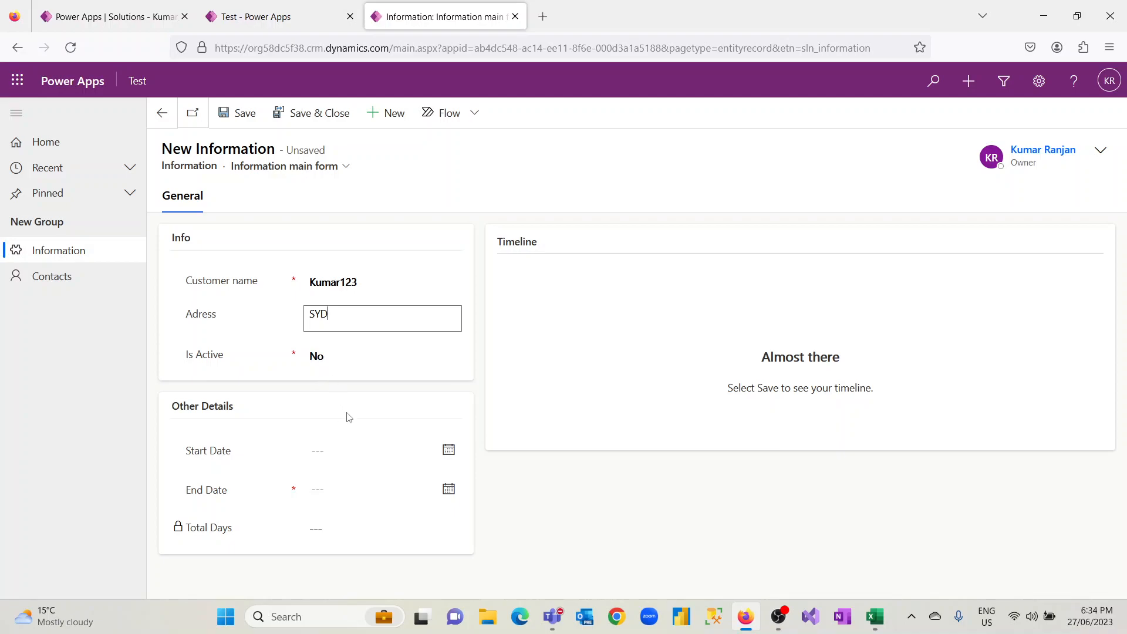
{"action": "left_click", "coordinate": [453, 358]}
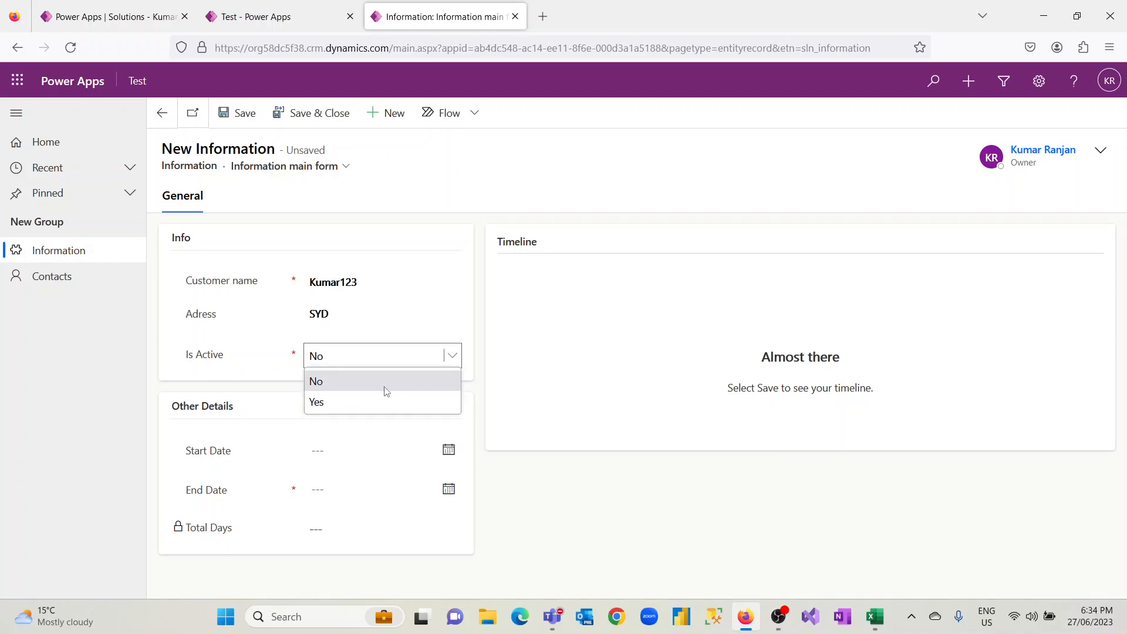
{"action": "left_click", "coordinate": [358, 403]}
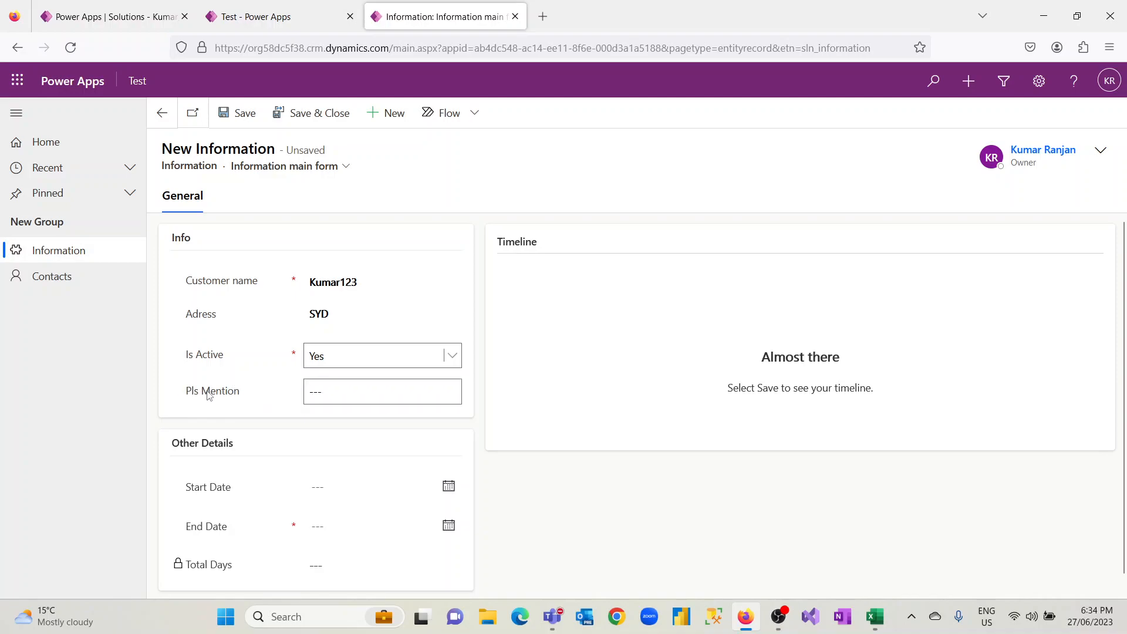
{"action": "left_click", "coordinate": [336, 394]}
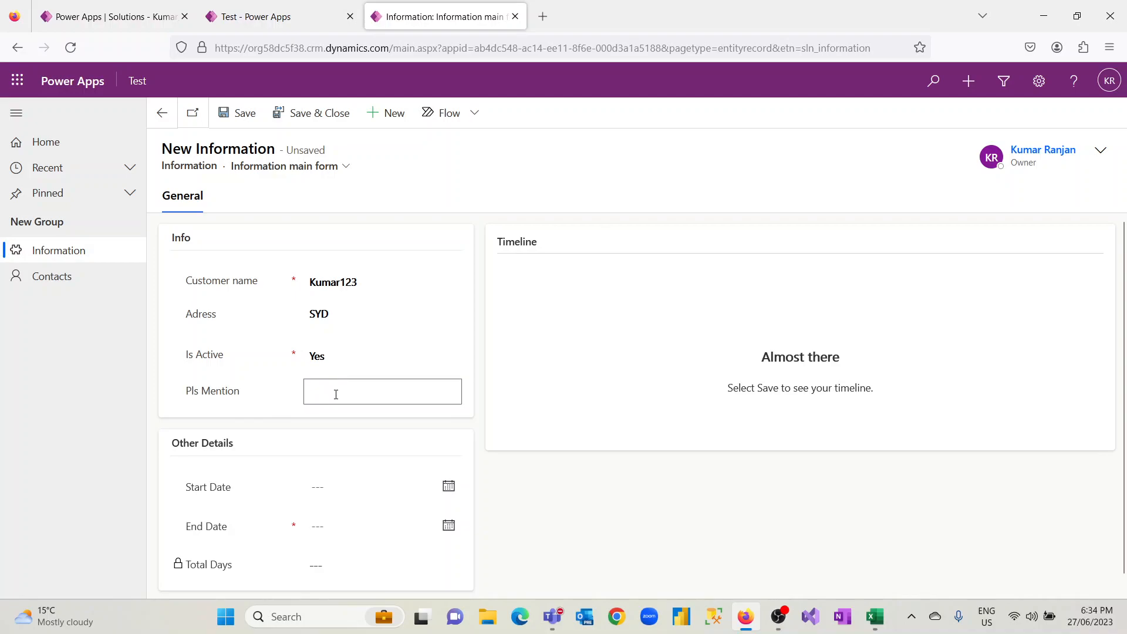
{"action": "type", "text": "Is"}
Set the Start Date to 6/21/2023 and the End Date to 6/29/2023, and save the Information record
{"action": "left_click", "coordinate": [448, 486]}
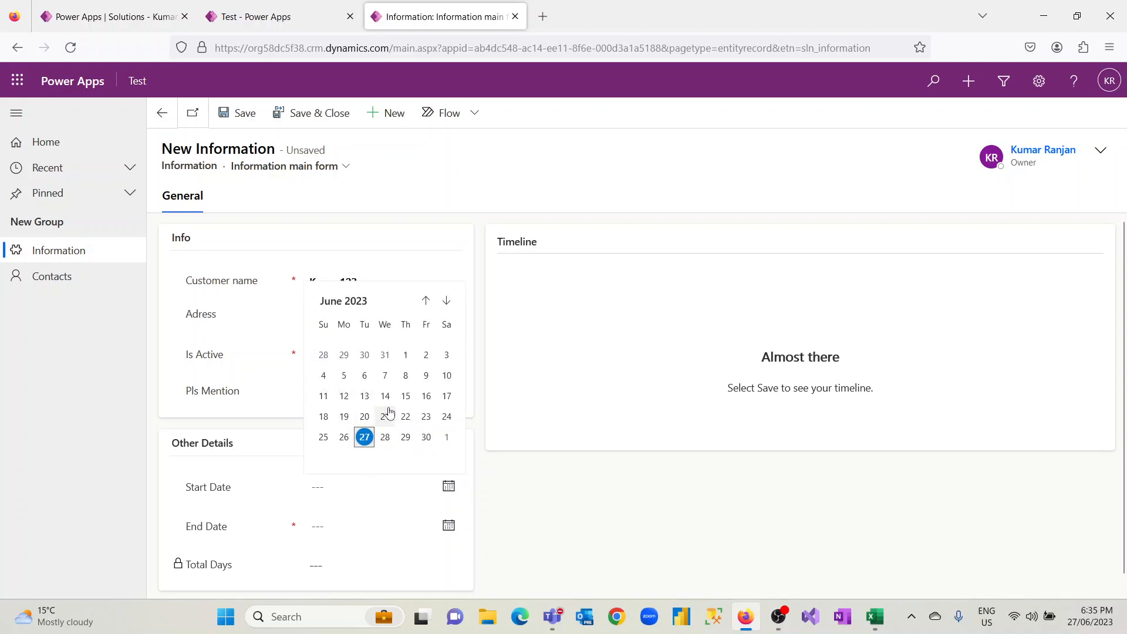
{"action": "left_click", "coordinate": [369, 436]}
{"action": "left_click", "coordinate": [447, 525]}
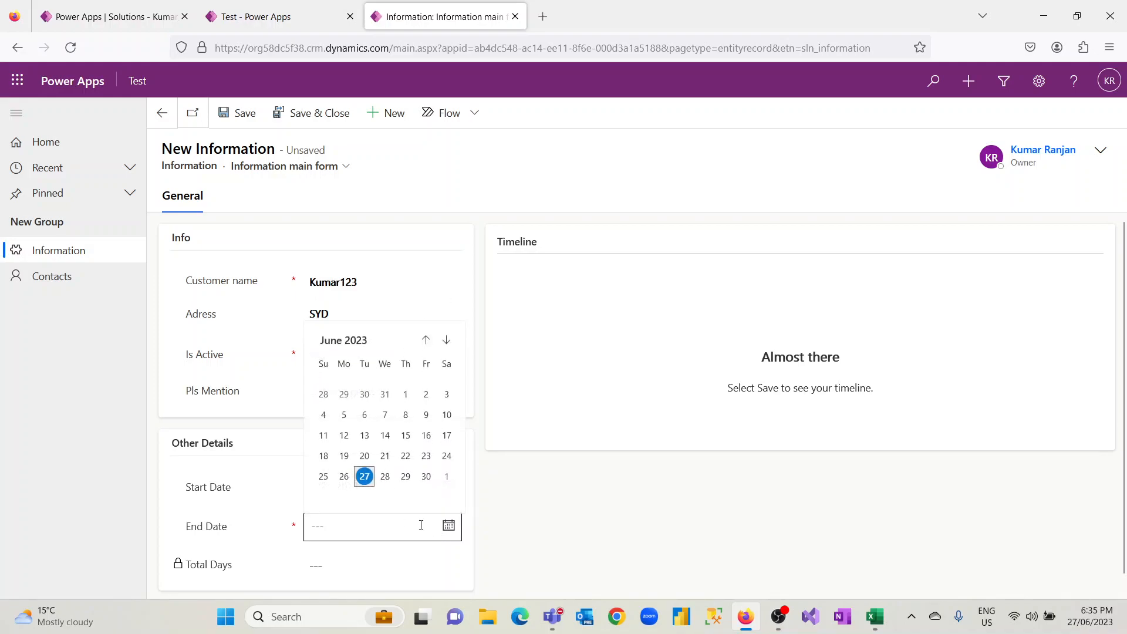
{"action": "left_click", "coordinate": [405, 476]}
{"action": "scroll", "coordinate": [1115, 329], "scroll_direction": "down", "scroll_amount": 1}
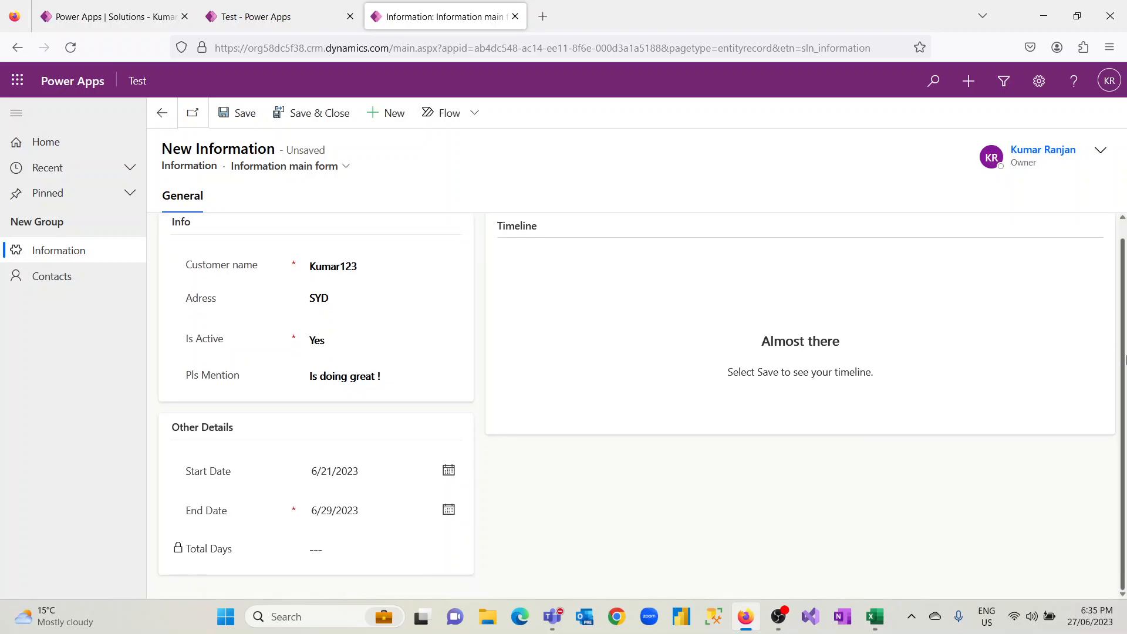
{"action": "left_click", "coordinate": [244, 117]}
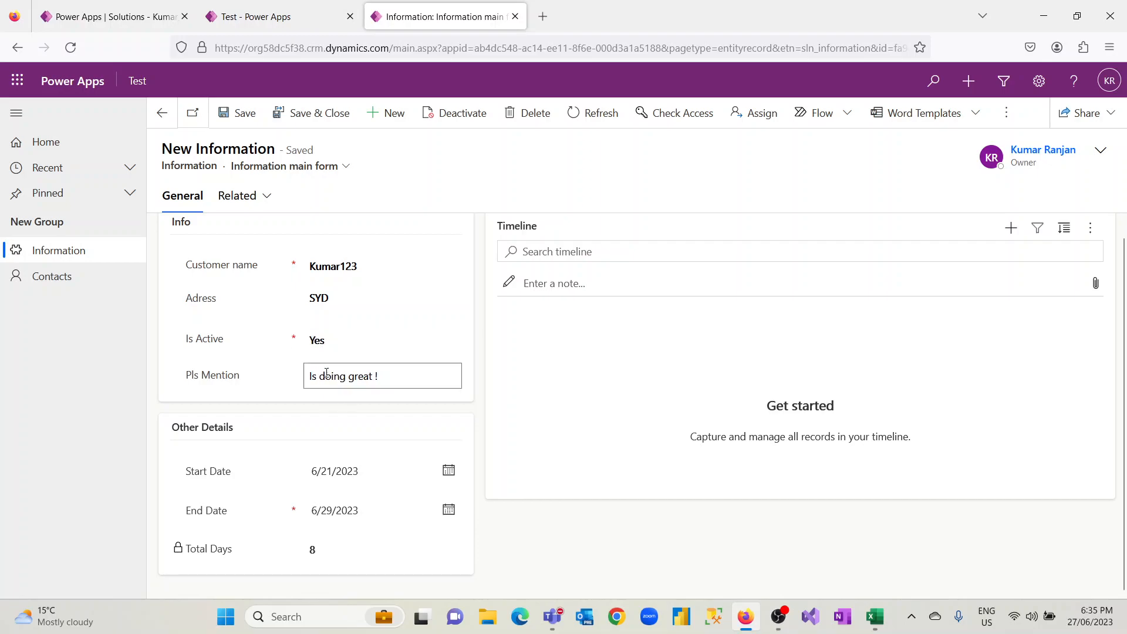
Close the running app, the app designer and the old solution page, and reload the make.powerapps.com home page in a fresh tab
{"action": "left_click", "coordinate": [515, 16]}
{"action": "left_click", "coordinate": [350, 16]}
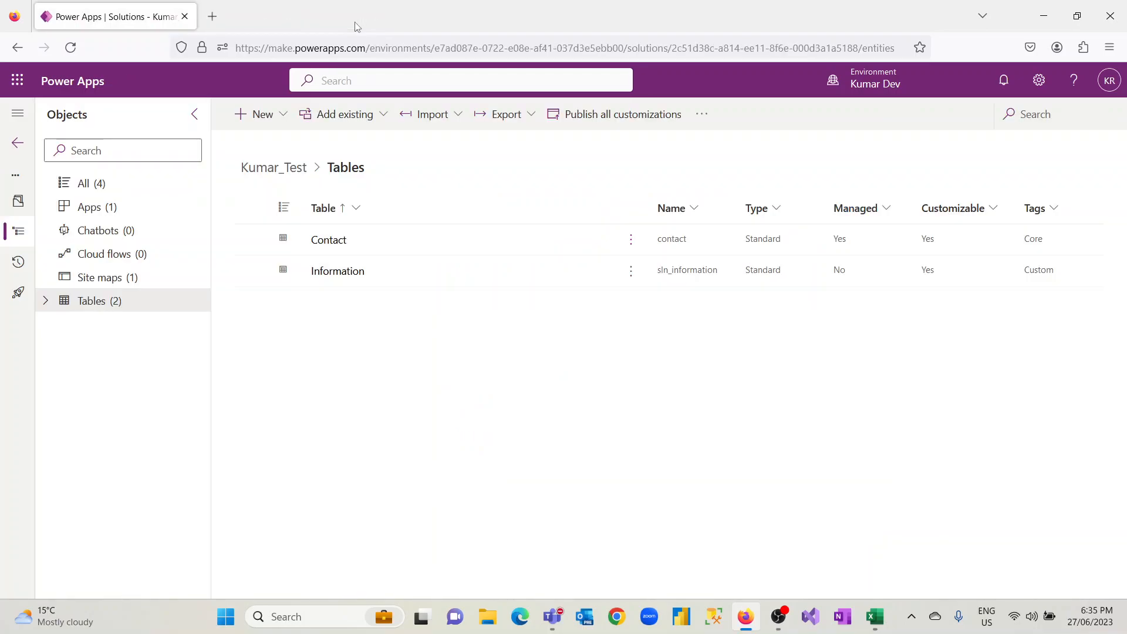
{"action": "left_click", "coordinate": [212, 16]}
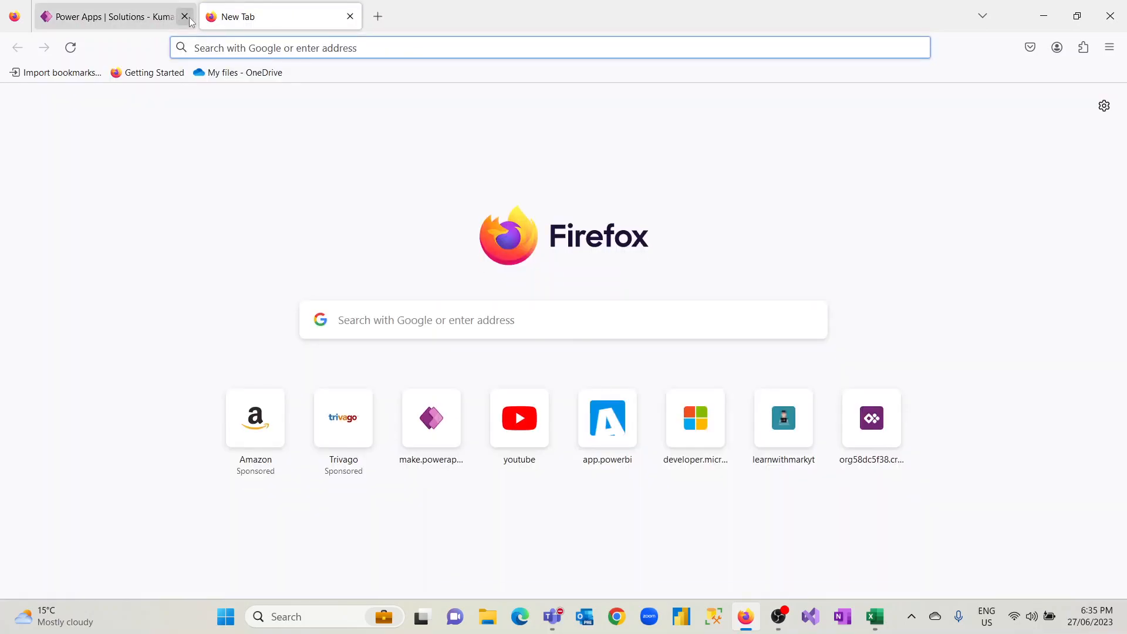
{"action": "left_click", "coordinate": [185, 17]}
{"action": "type", "text": "ma"}
{"action": "key", "text": "Return"}
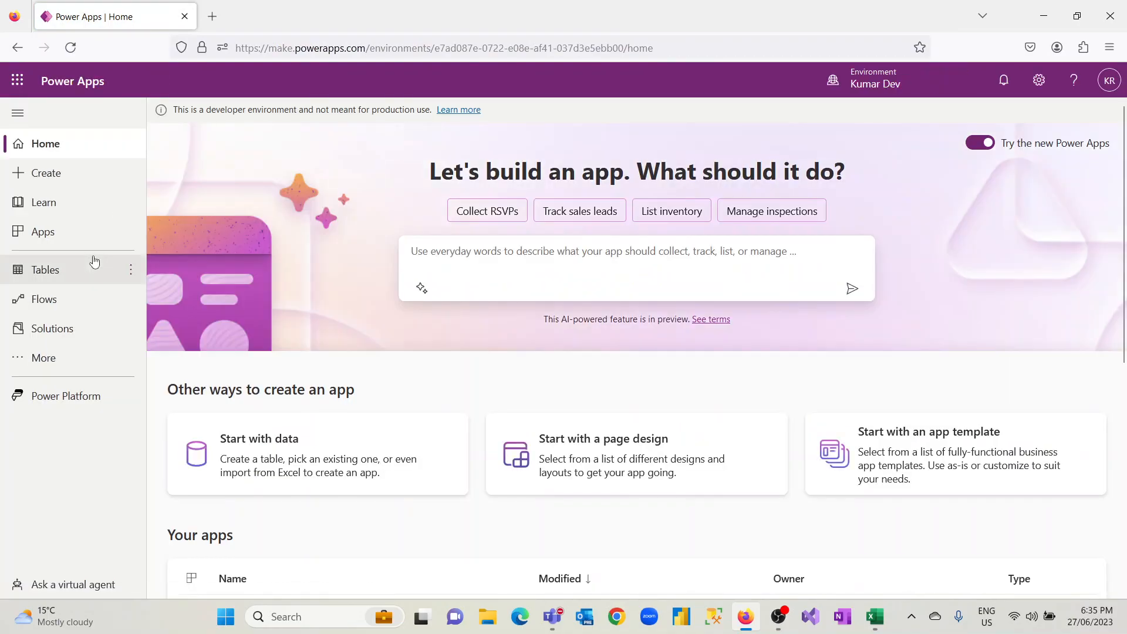
Open the business rules of the Information table in the Kumar_Test solution
{"action": "left_click", "coordinate": [70, 329]}
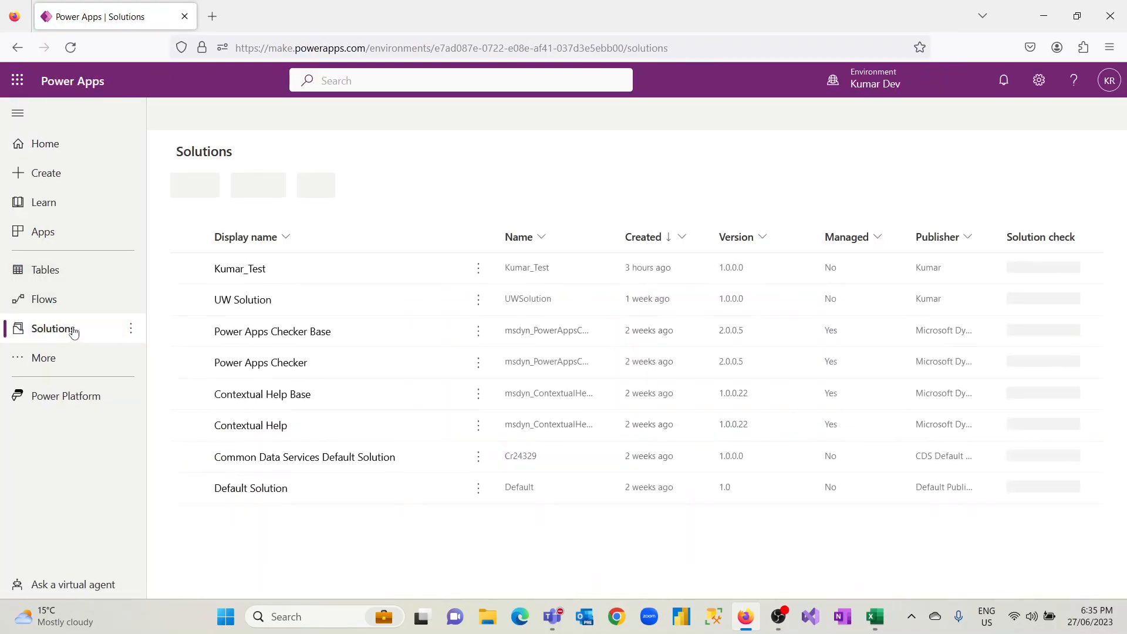
{"action": "left_click", "coordinate": [245, 270]}
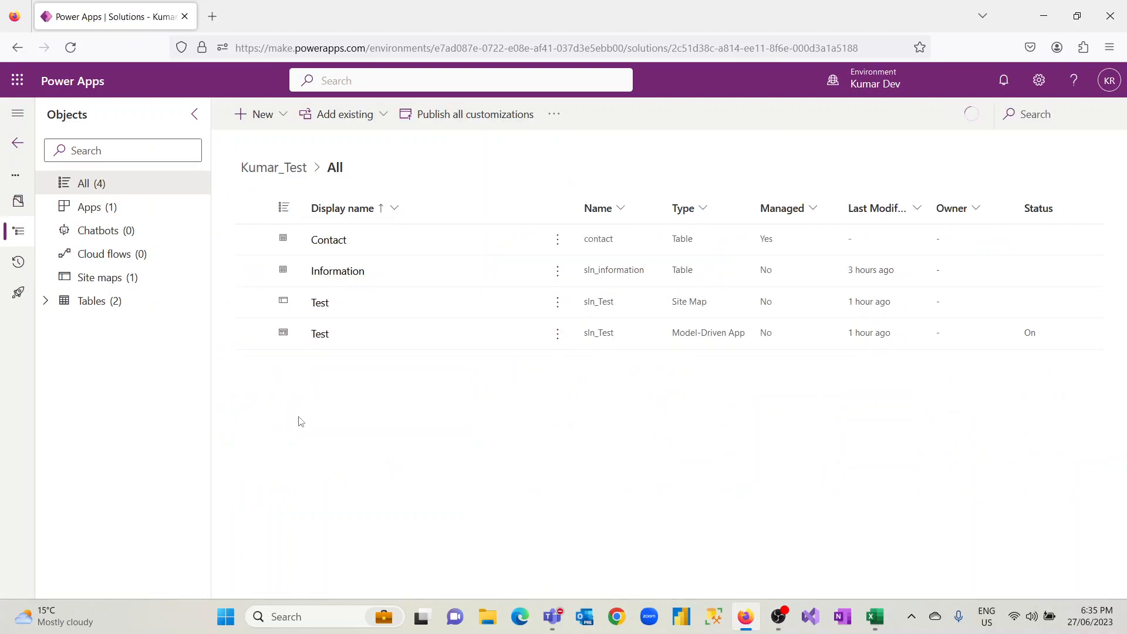
{"action": "left_click", "coordinate": [129, 300]}
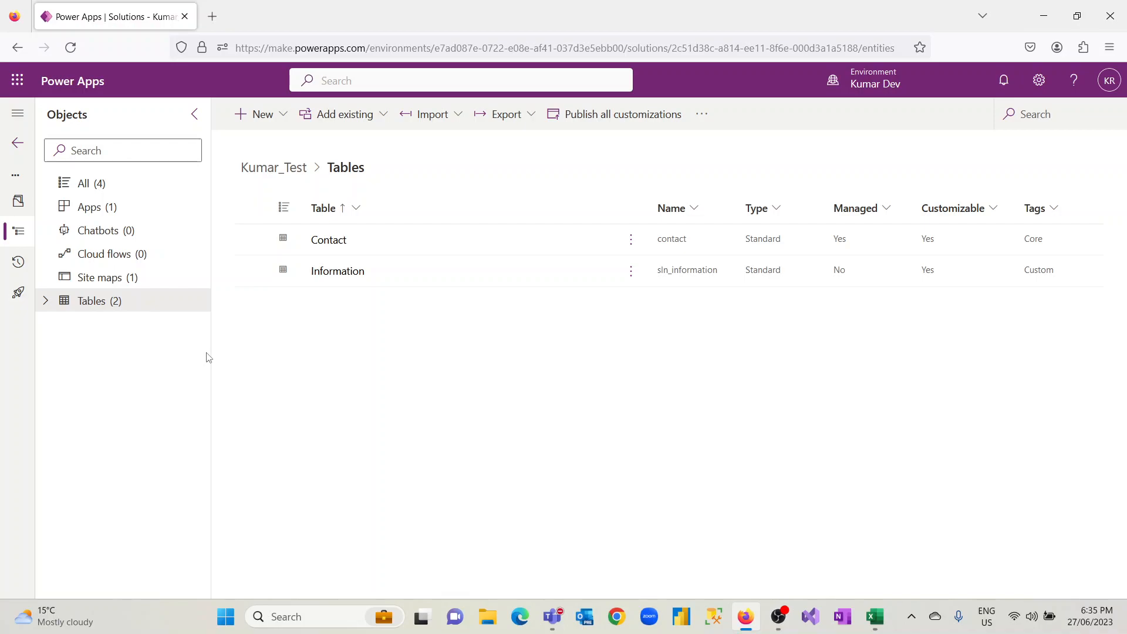
{"action": "left_click", "coordinate": [339, 272]}
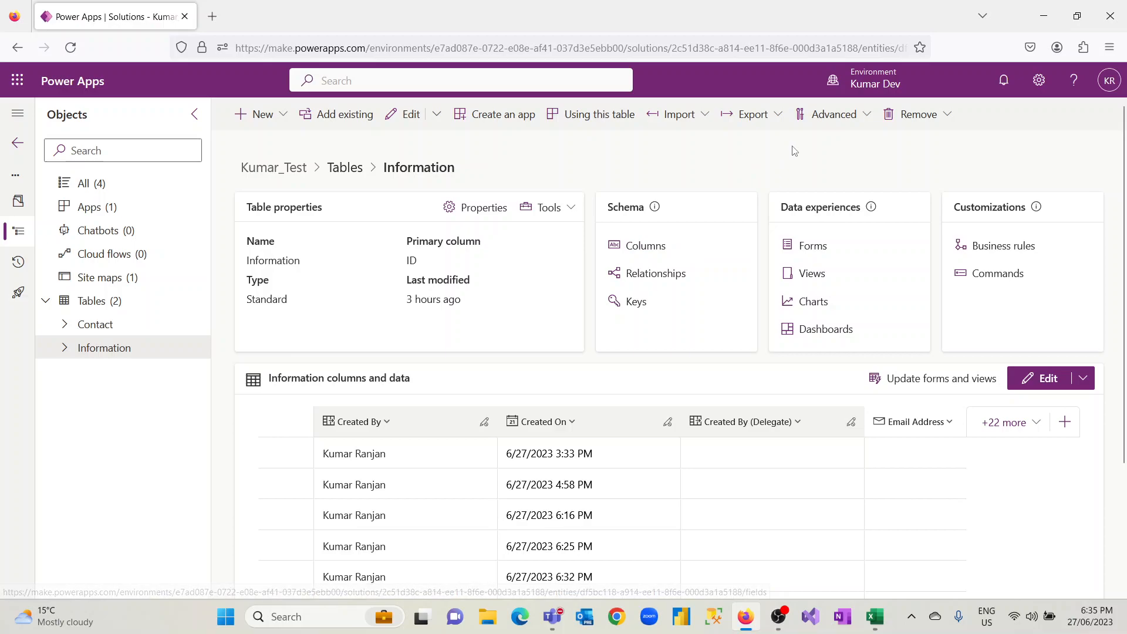
{"action": "left_click", "coordinate": [1009, 250]}
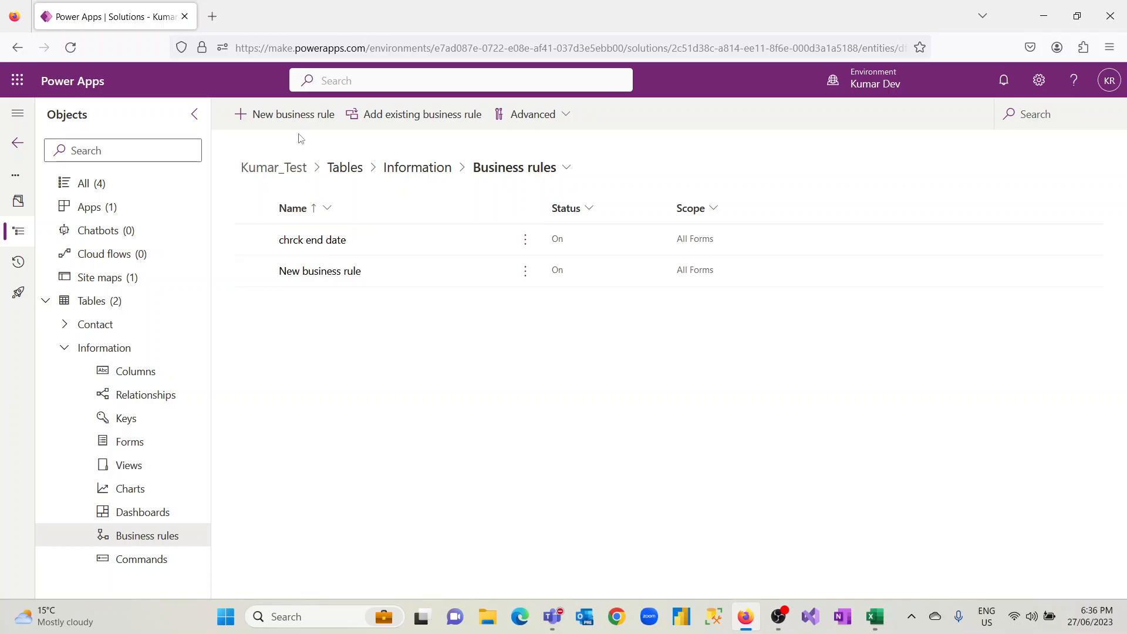
Create a new business rule for the Information table, show its condition's properties, and set the rule's scope to All Forms
{"action": "left_click", "coordinate": [296, 117]}
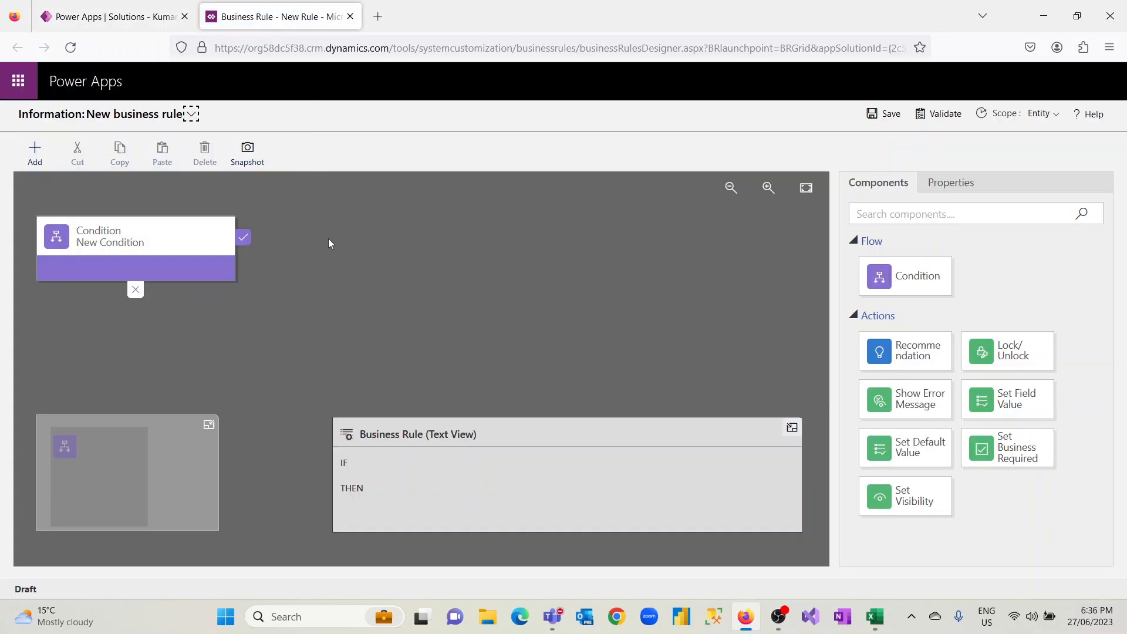
{"action": "left_click", "coordinate": [225, 236]}
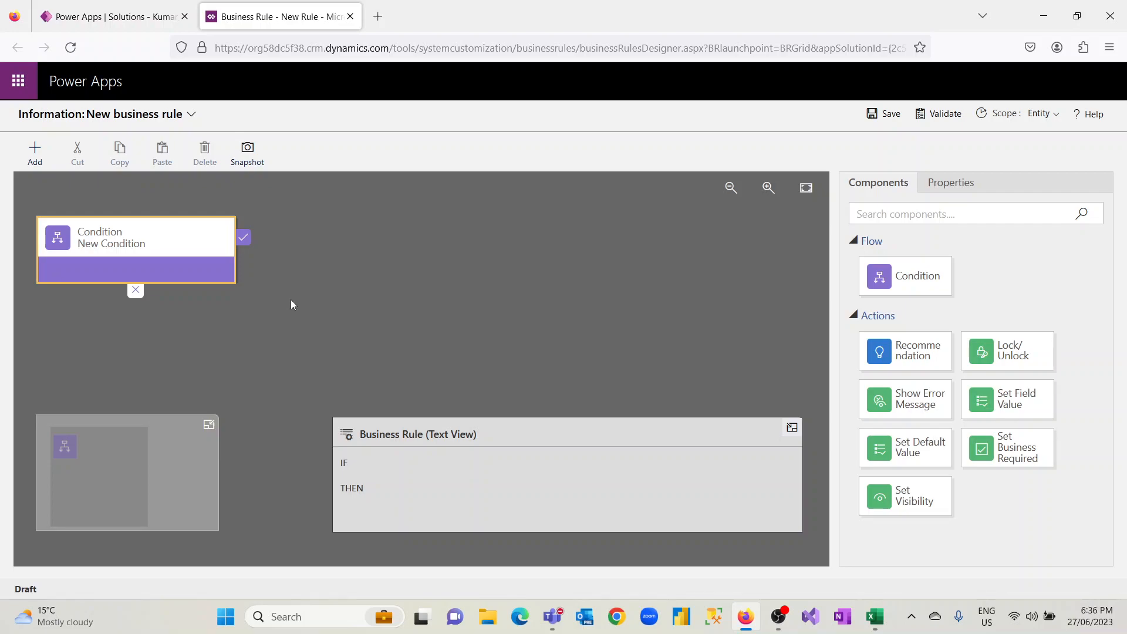
{"action": "left_click", "coordinate": [233, 267]}
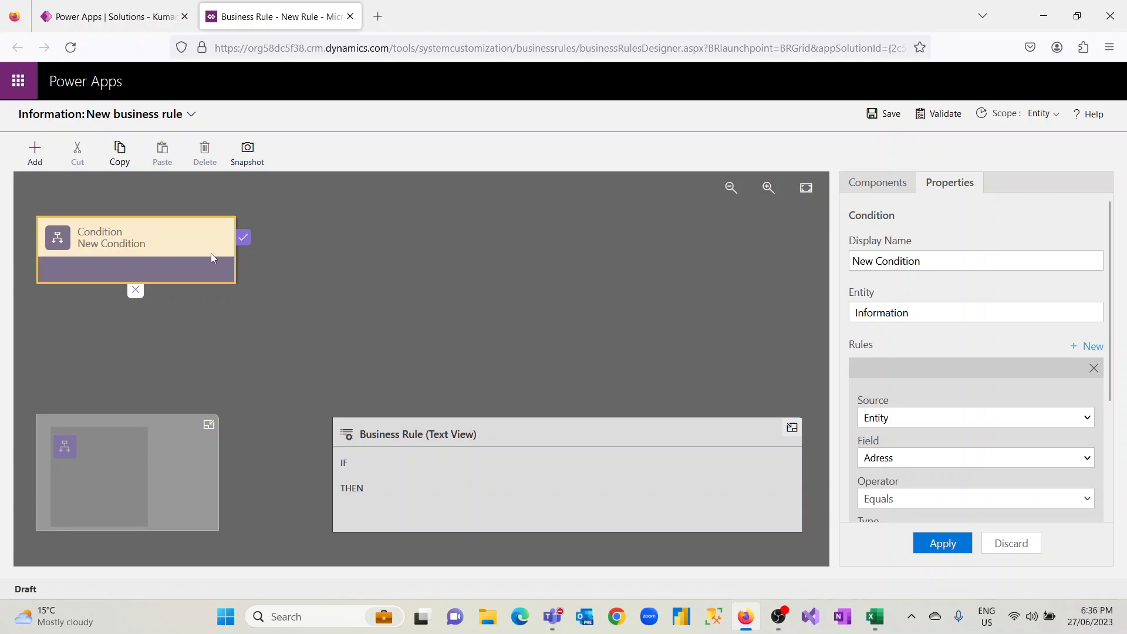
{"action": "left_click", "coordinate": [1053, 116]}
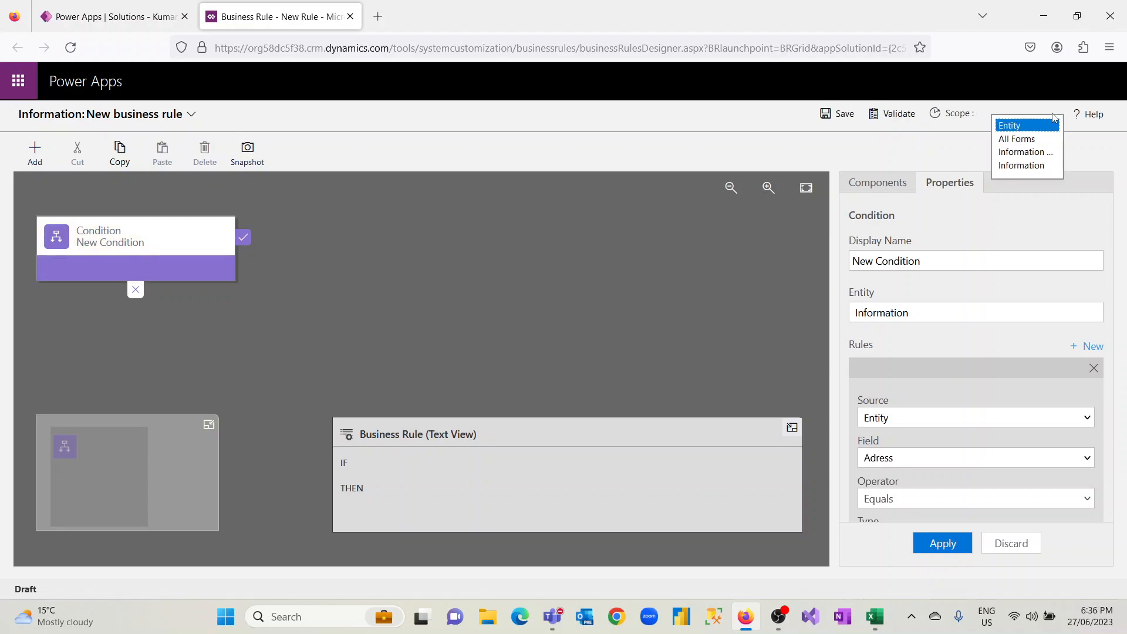
{"action": "left_click", "coordinate": [1018, 140]}
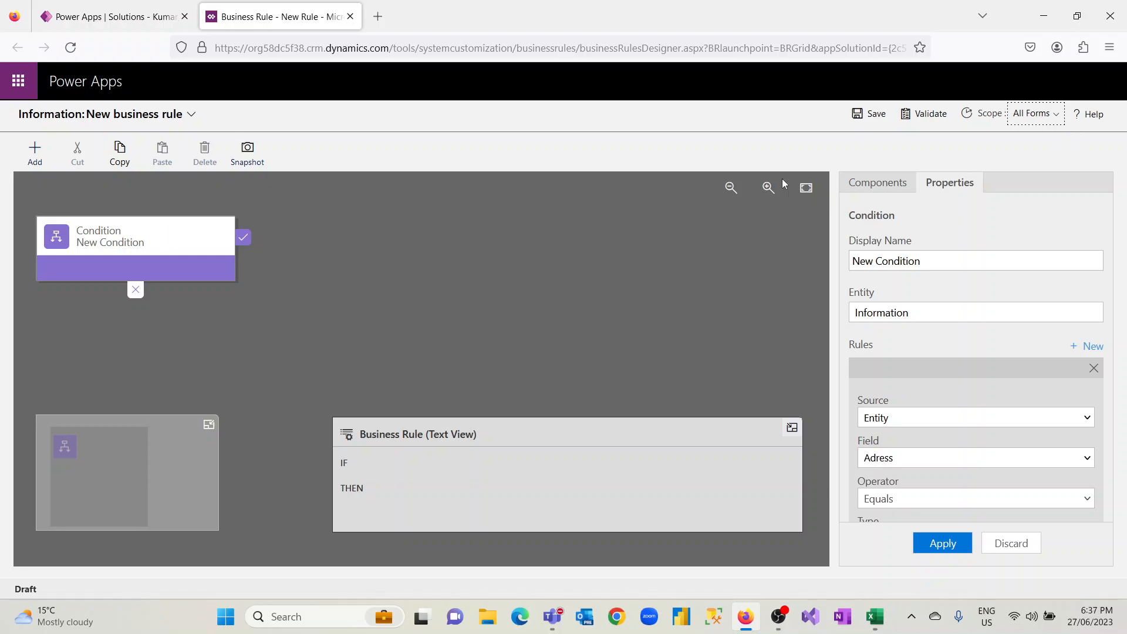
Switch the business rule's scope to Entity and return it to All Forms
{"action": "left_click", "coordinate": [1037, 118]}
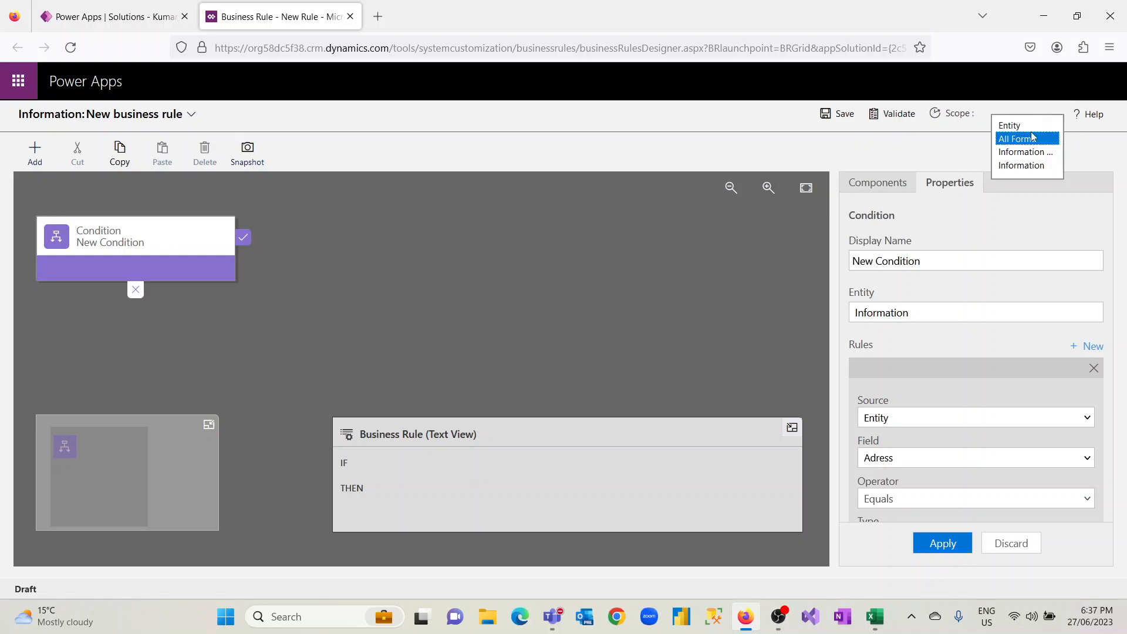
{"action": "left_click", "coordinate": [1030, 127]}
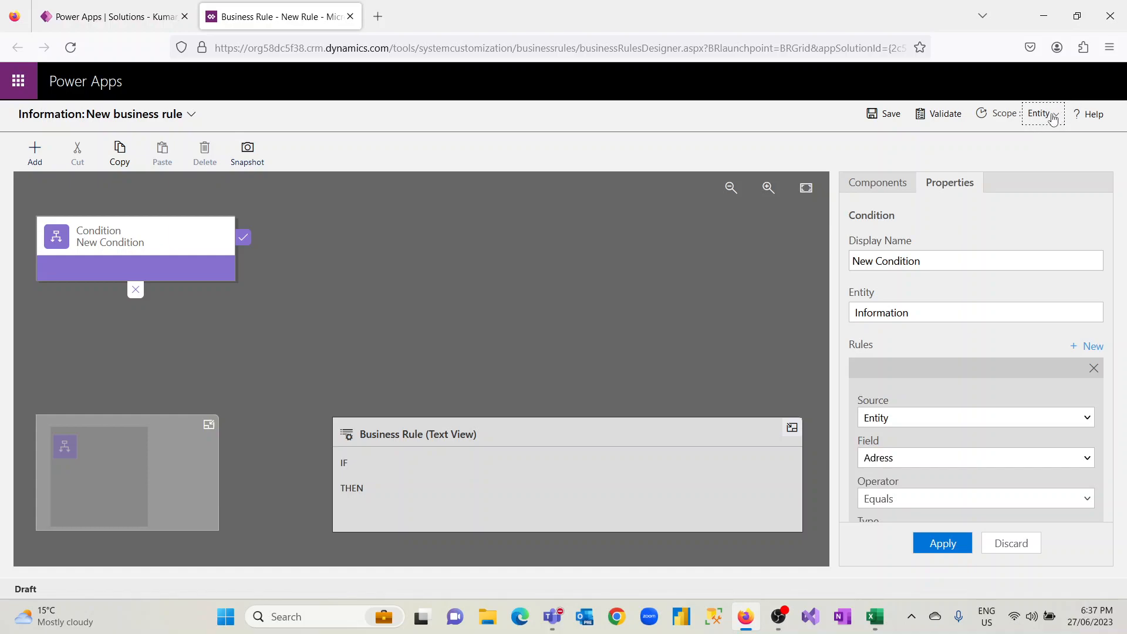
{"action": "left_click", "coordinate": [1054, 115]}
{"action": "left_click", "coordinate": [1036, 141]}
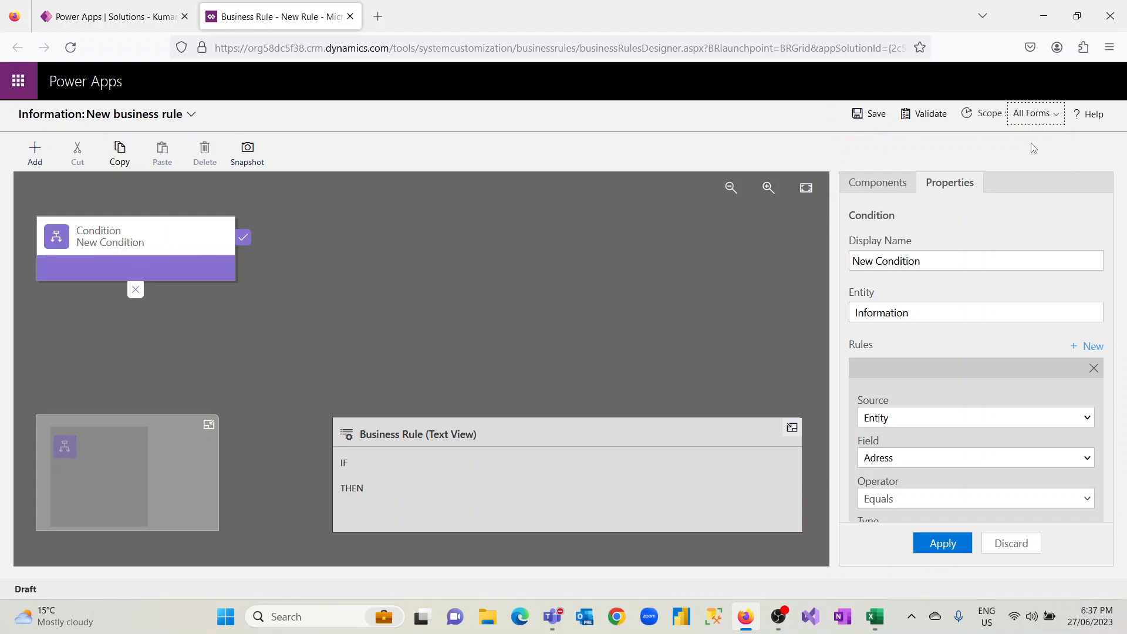
Change the condition's display name to "Y/N Business logic"
{"action": "left_click", "coordinate": [198, 236]}
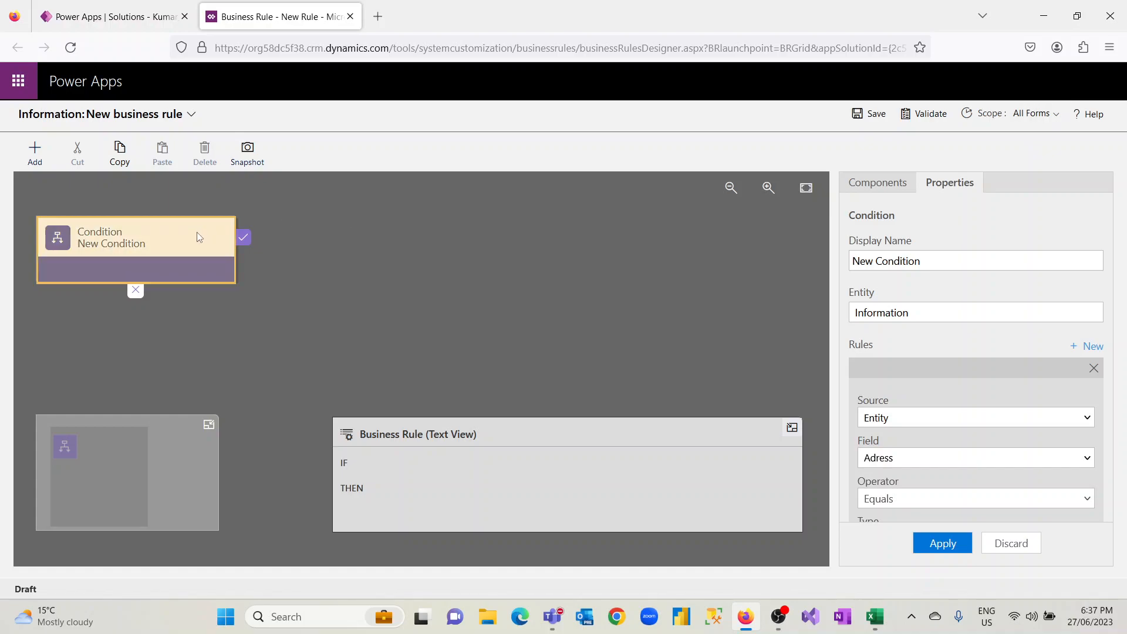
{"action": "left_click", "coordinate": [957, 255]}
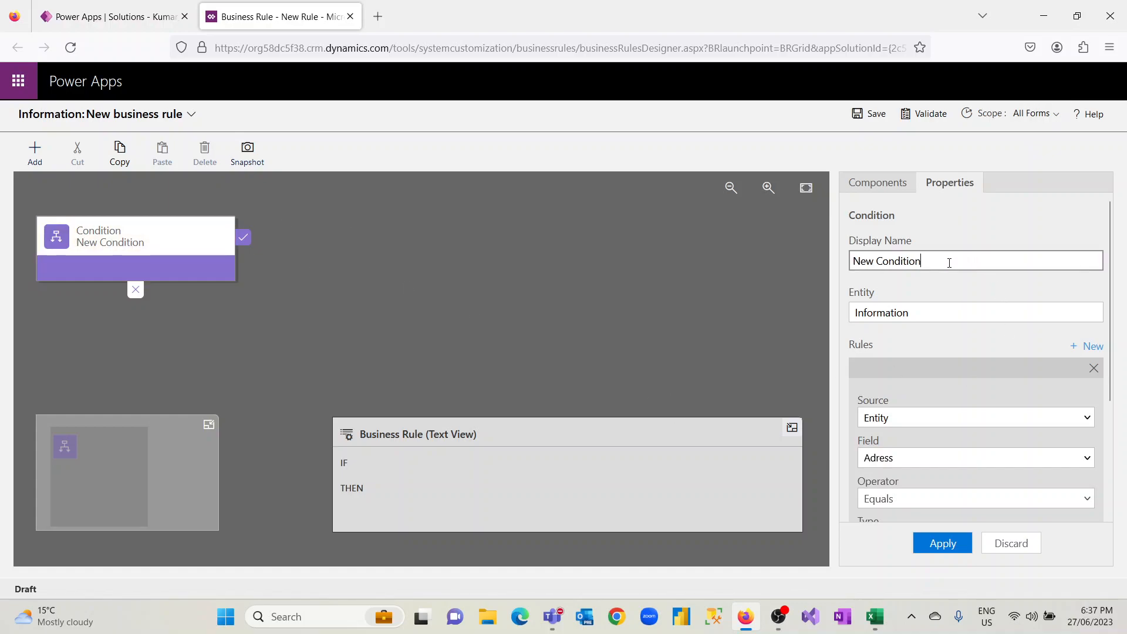
{"action": "key", "text": "ctrl+a"}
{"action": "key", "text": "BackSpace"}
{"action": "type", "text": "Y/N"}
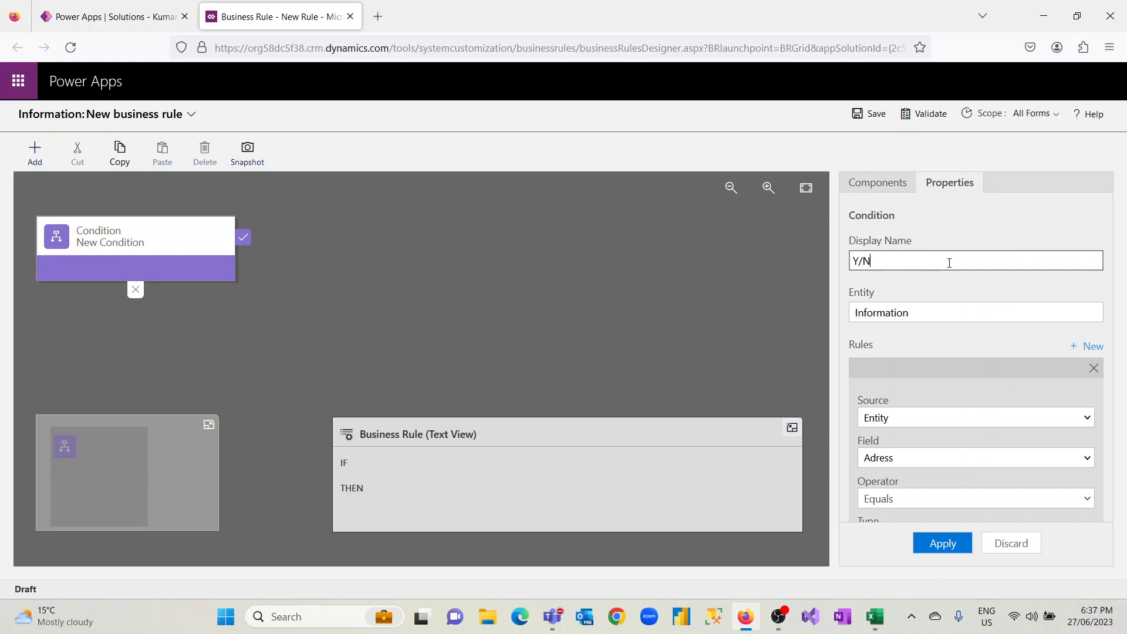
{"action": "type", "text": " Business logic"}
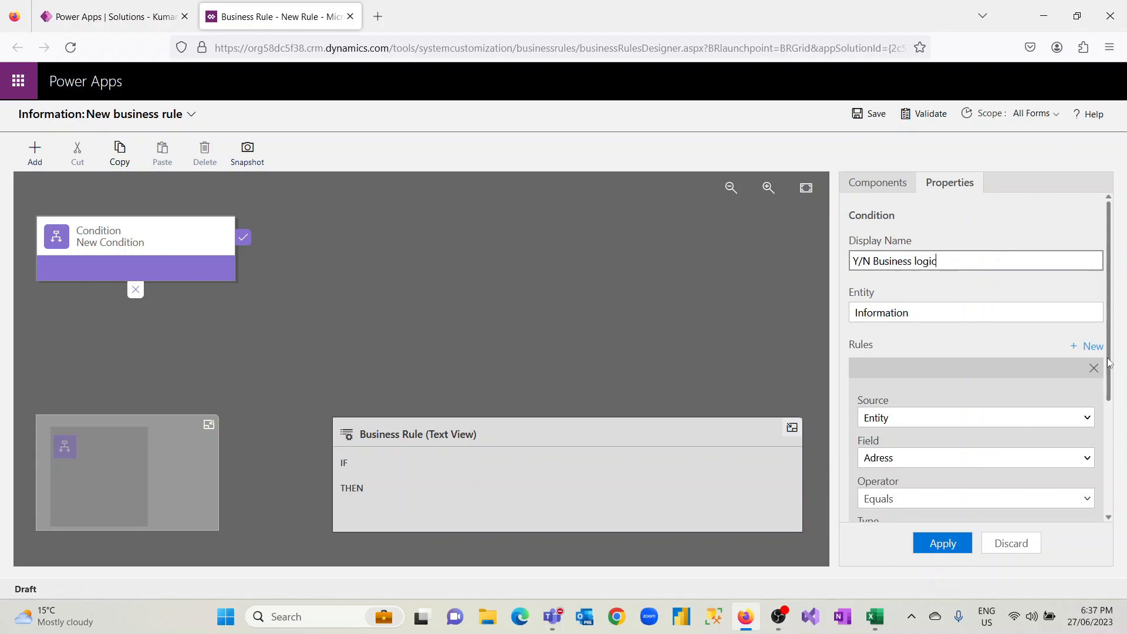
Choose Is Active as the field that the condition's rule checks
{"action": "scroll", "coordinate": [1109, 376], "scroll_direction": "down", "scroll_amount": 3}
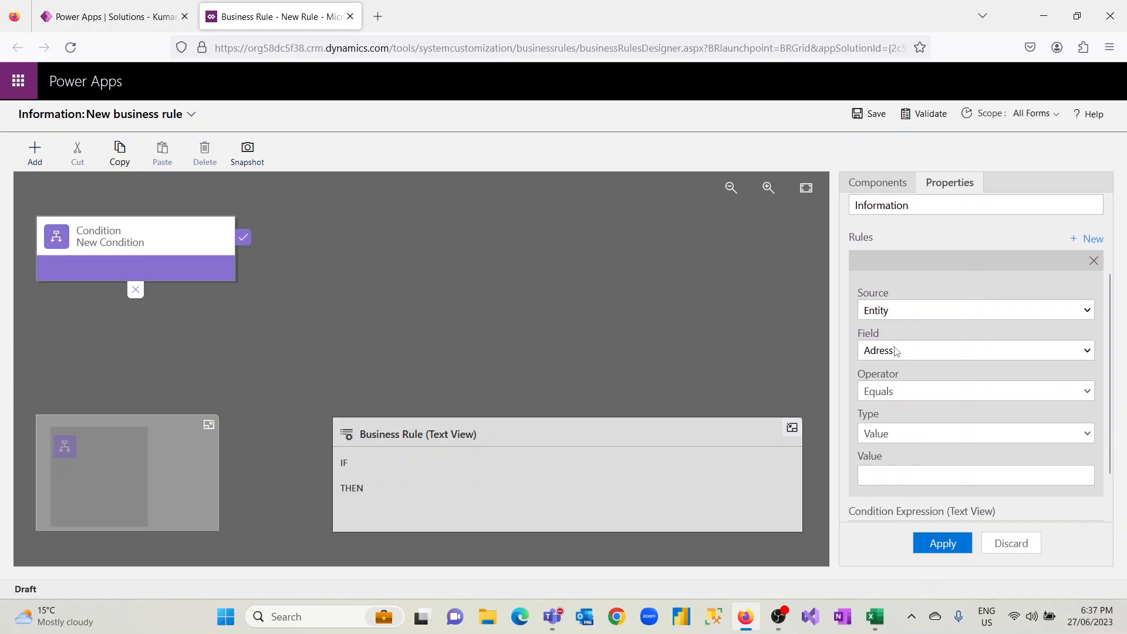
{"action": "left_click", "coordinate": [919, 356]}
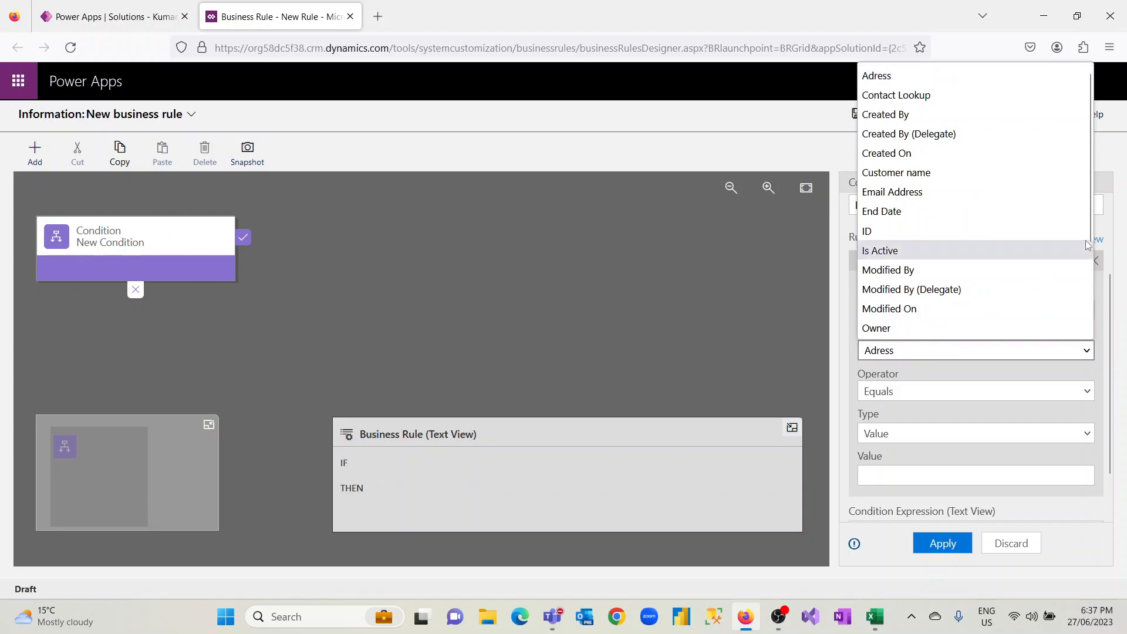
{"action": "left_click_drag", "start_coordinate": [1088, 216], "coordinate": [1089, 301]}
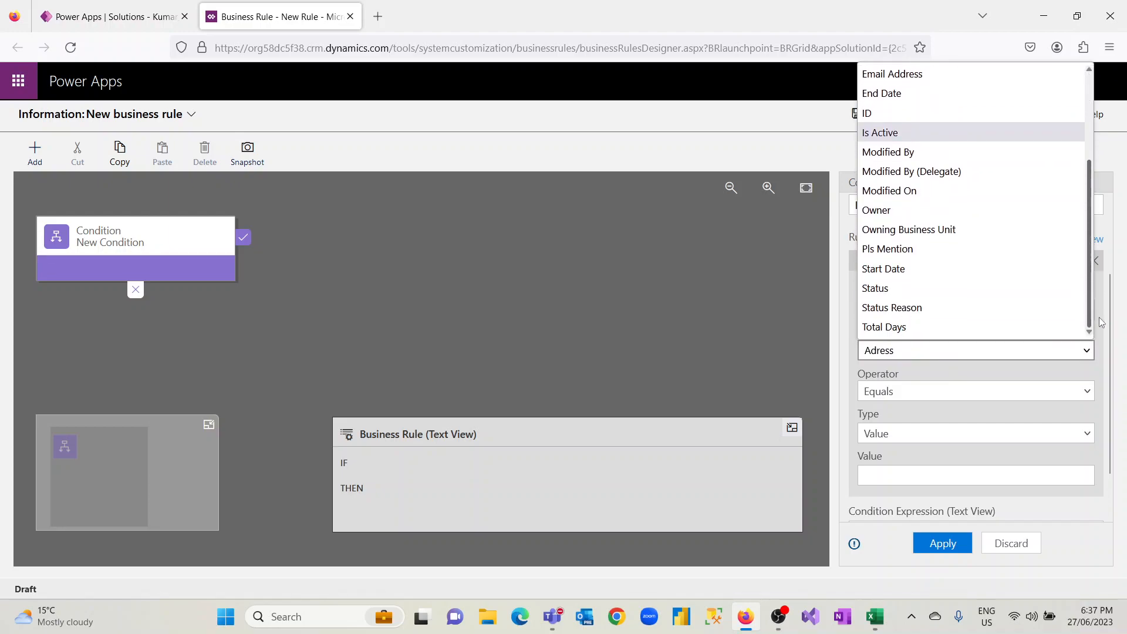
{"action": "left_click", "coordinate": [885, 134]}
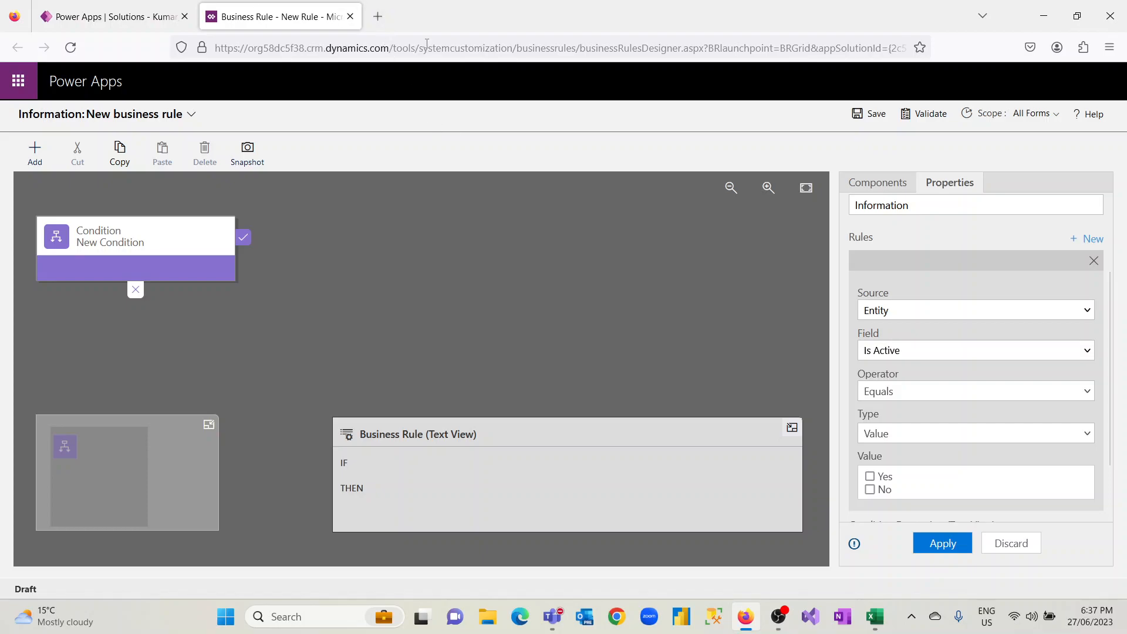
Load make.powerapps.com in a new tab and open the Information table of the Kumar_Test solution
{"action": "left_click", "coordinate": [381, 20]}
{"action": "type", "text": "make.powerapps.com/"}
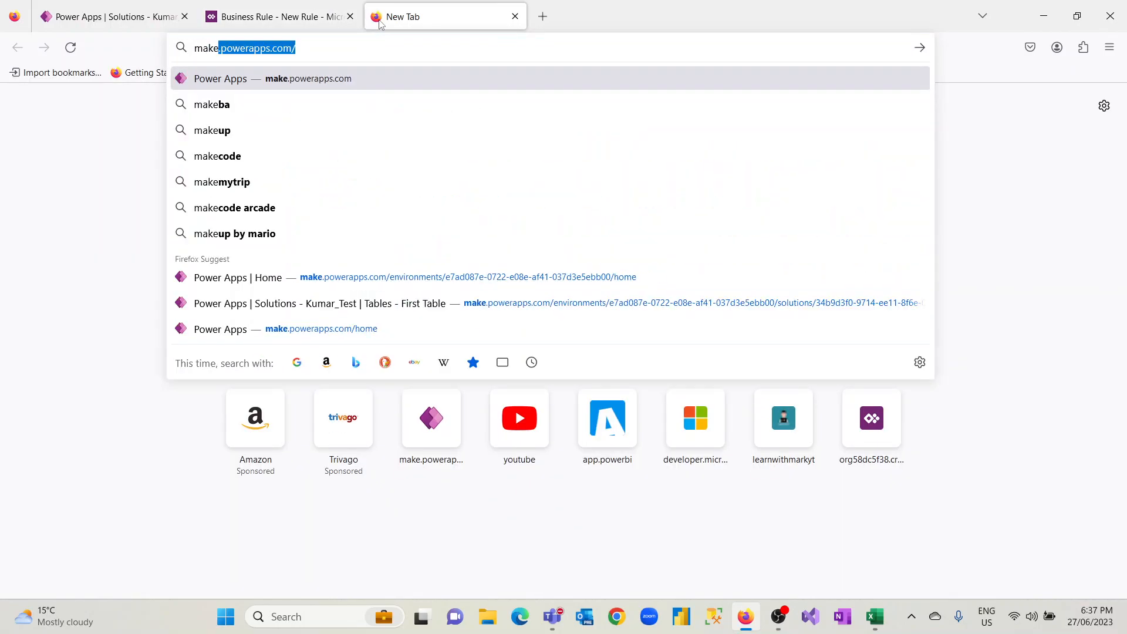
{"action": "key", "text": "Return"}
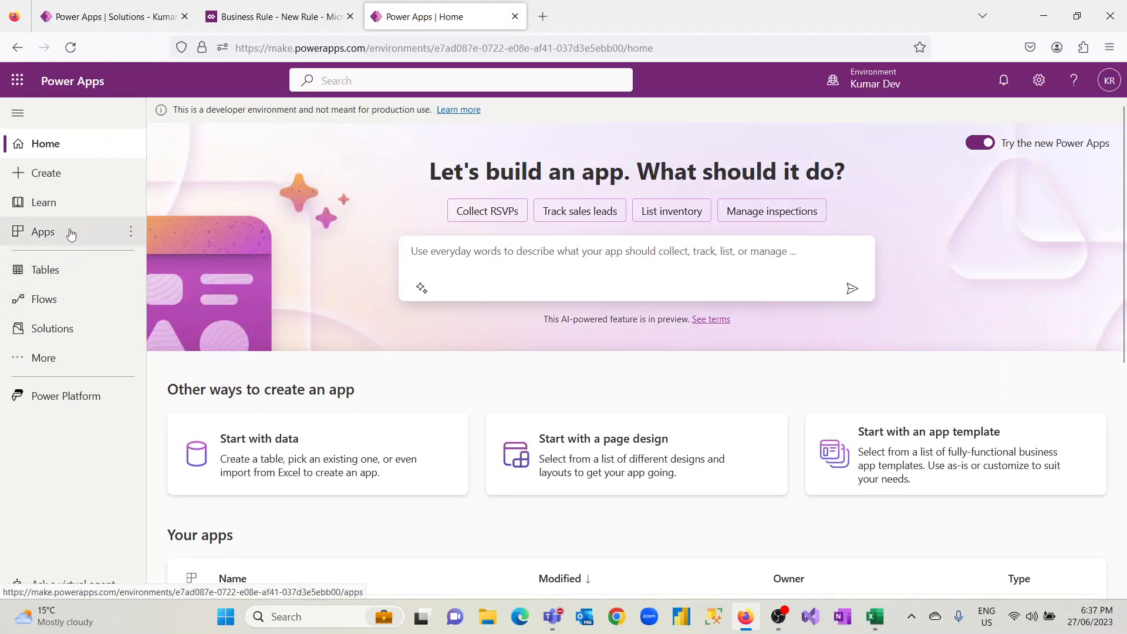
{"action": "left_click", "coordinate": [61, 326]}
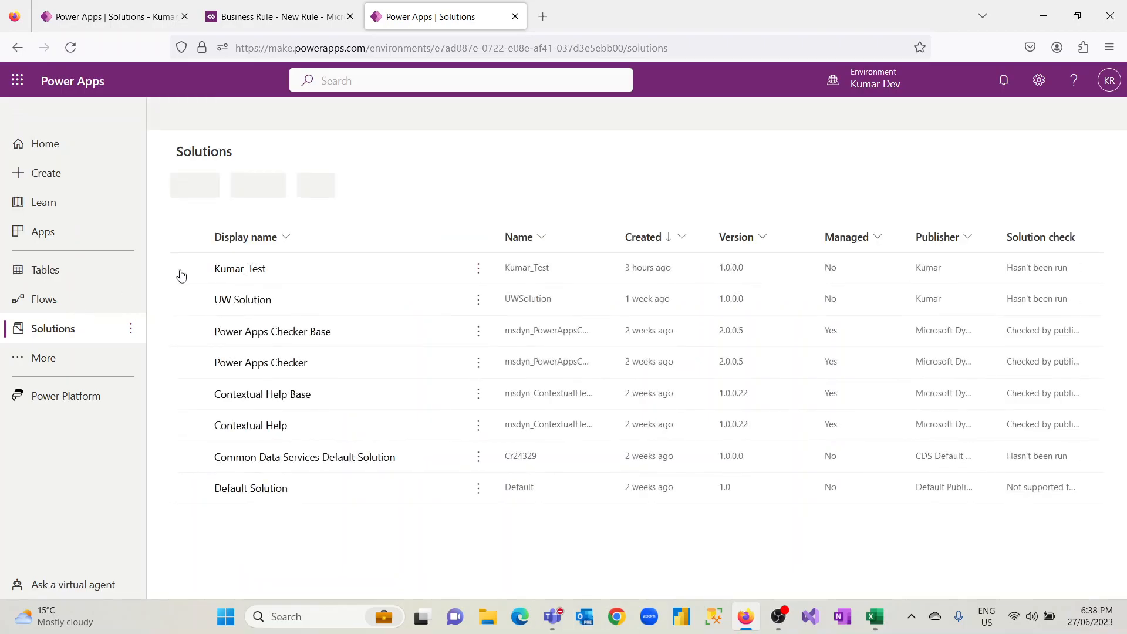
{"action": "left_click", "coordinate": [262, 269]}
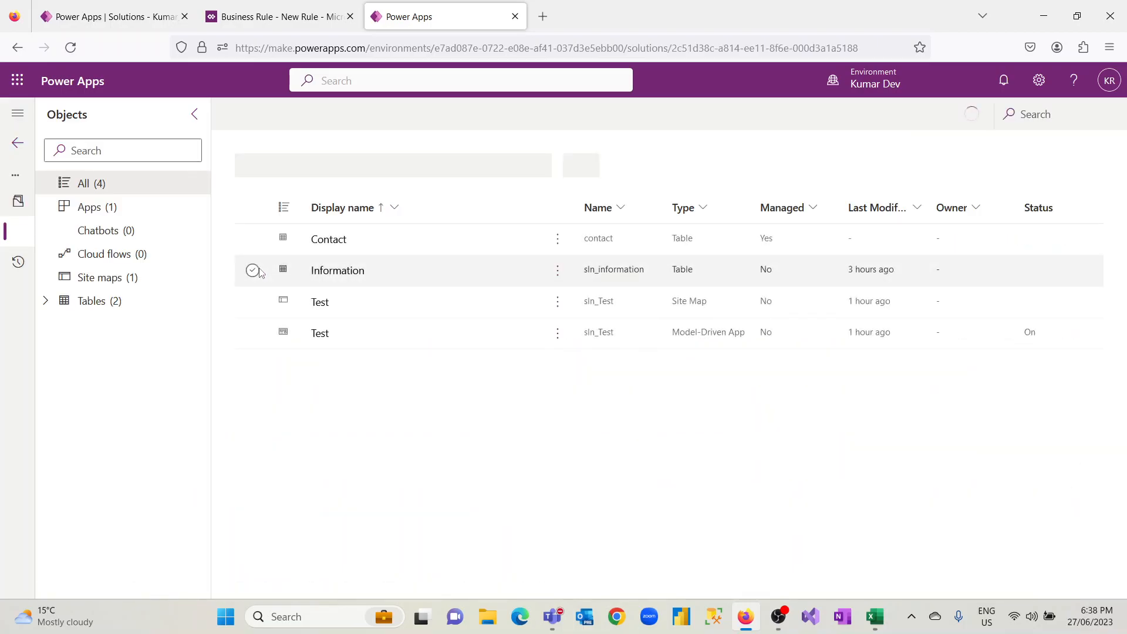
{"action": "left_click", "coordinate": [332, 272]}
{"action": "left_click", "coordinate": [404, 124]}
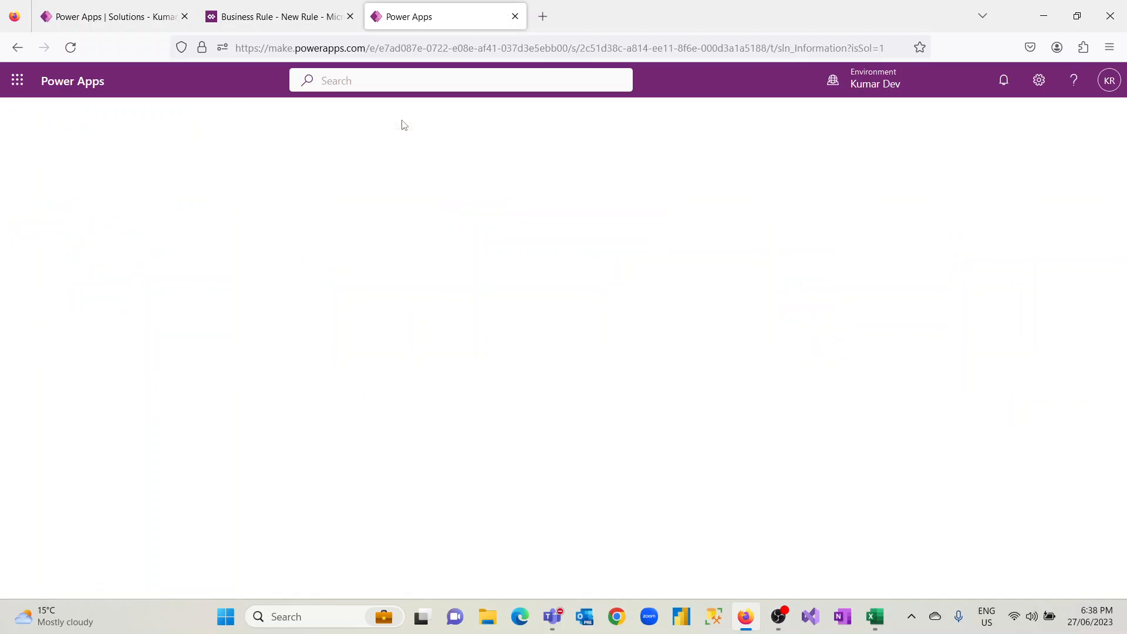
Start a new column named "IS anc" with the Yes/no data type in the Information table and discard it
{"action": "left_click", "coordinate": [223, 118]}
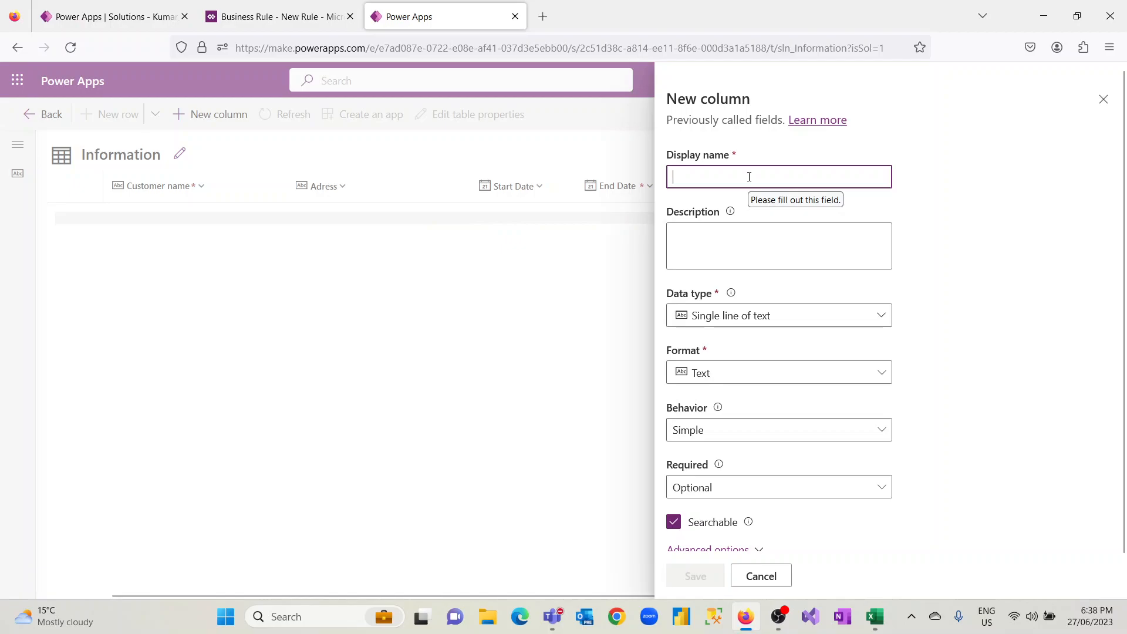
{"action": "type", "text": "IS "}
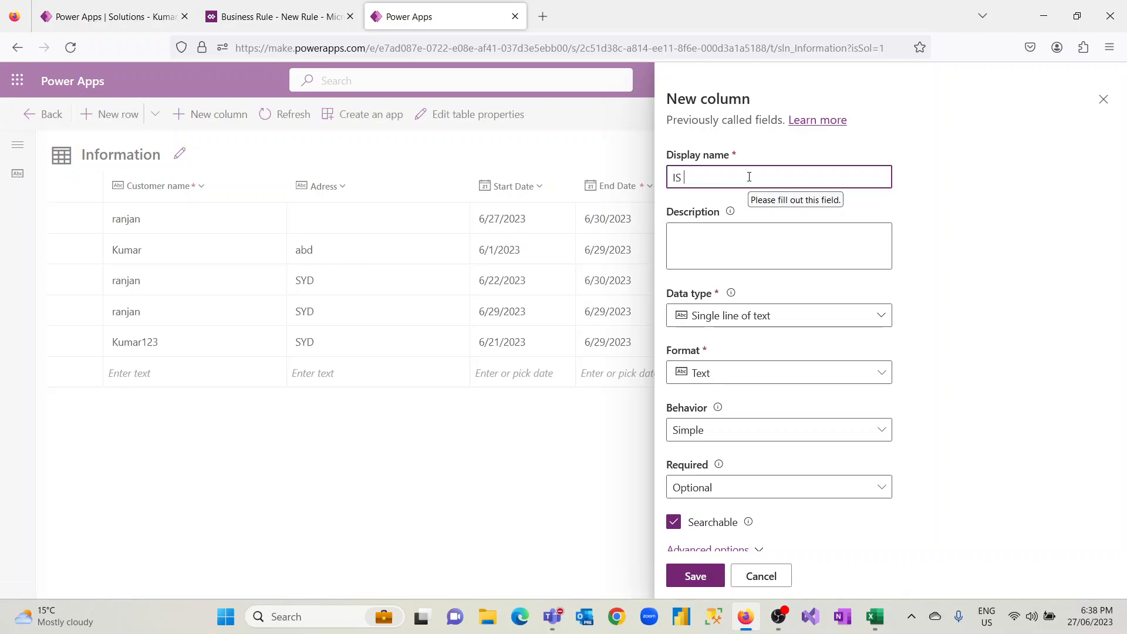
{"action": "type", "text": "anc"}
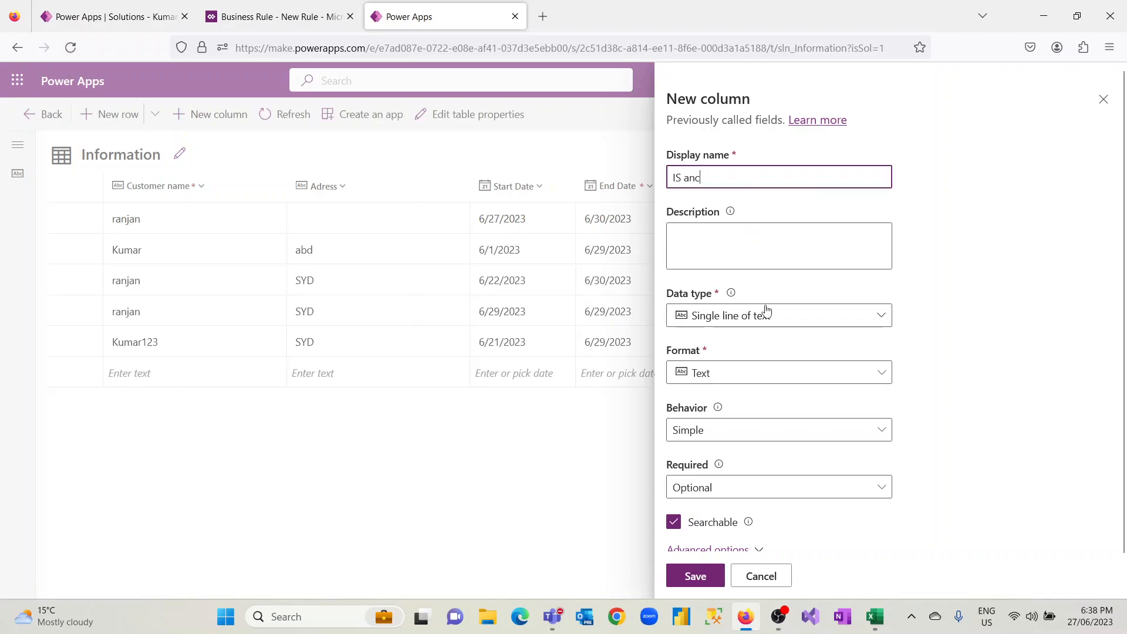
{"action": "left_click", "coordinate": [775, 316]}
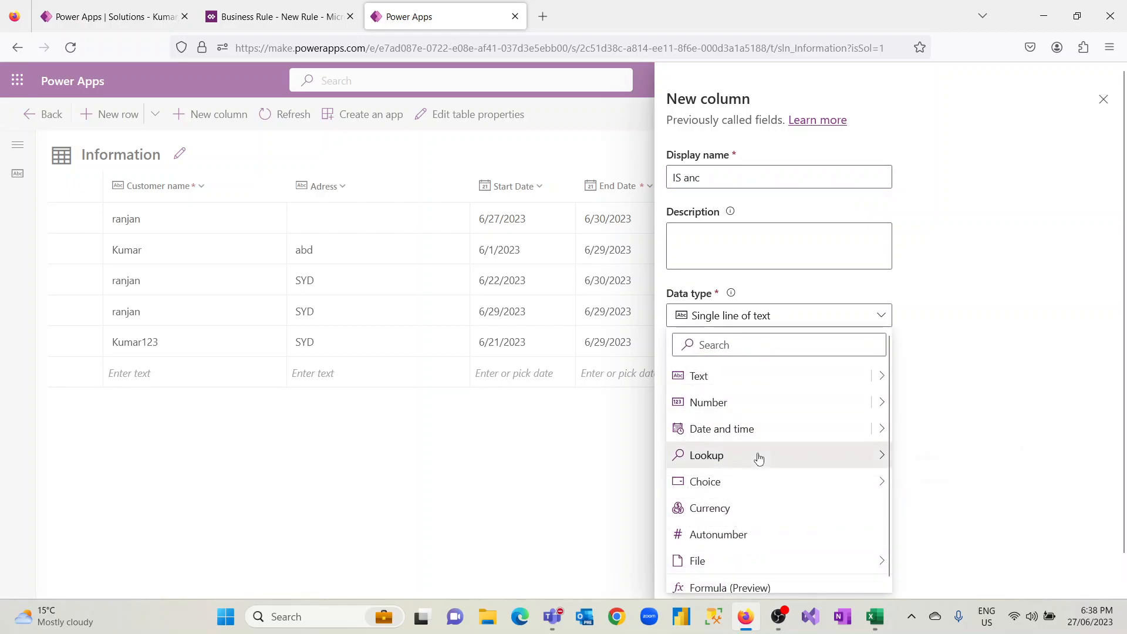
{"action": "mouse_move", "coordinate": [764, 485]}
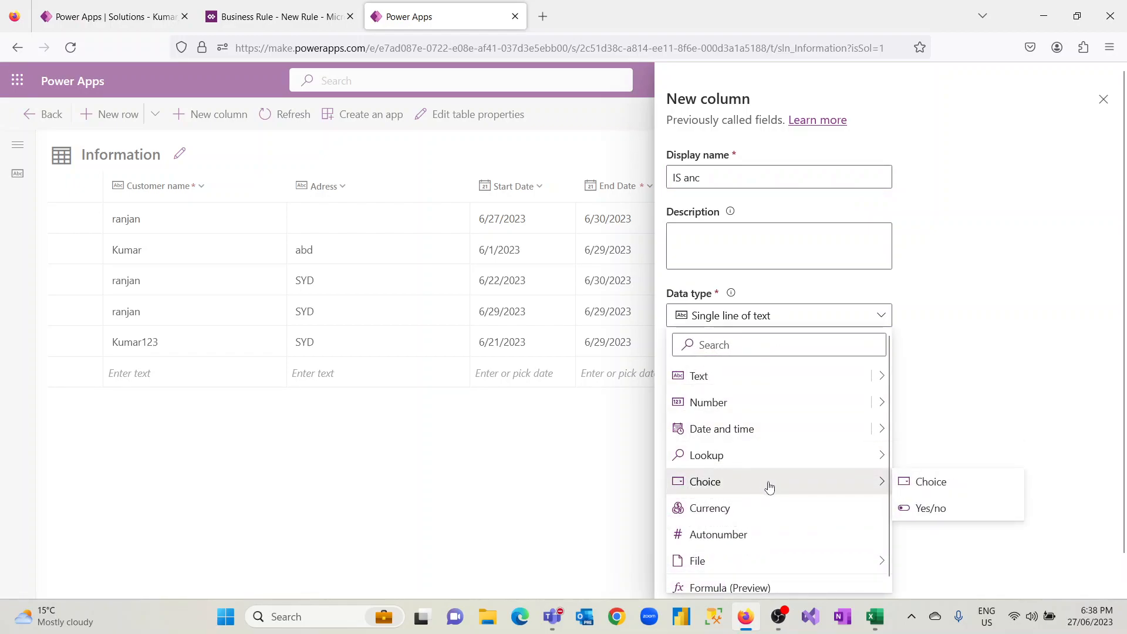
{"action": "left_click", "coordinate": [909, 509]}
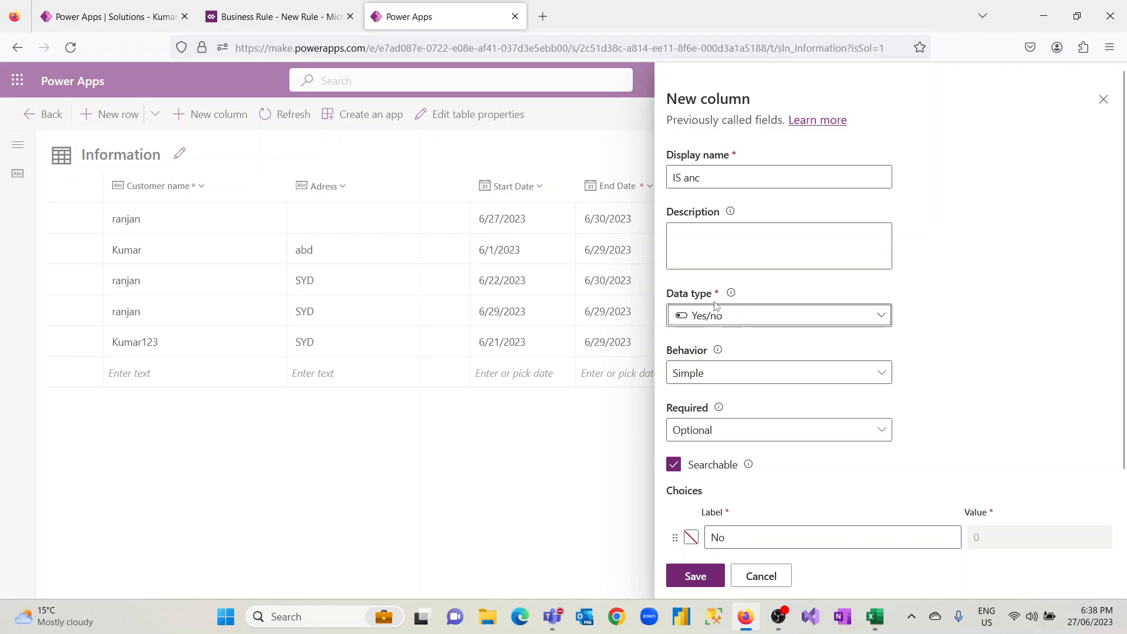
{"action": "left_click", "coordinate": [761, 579]}
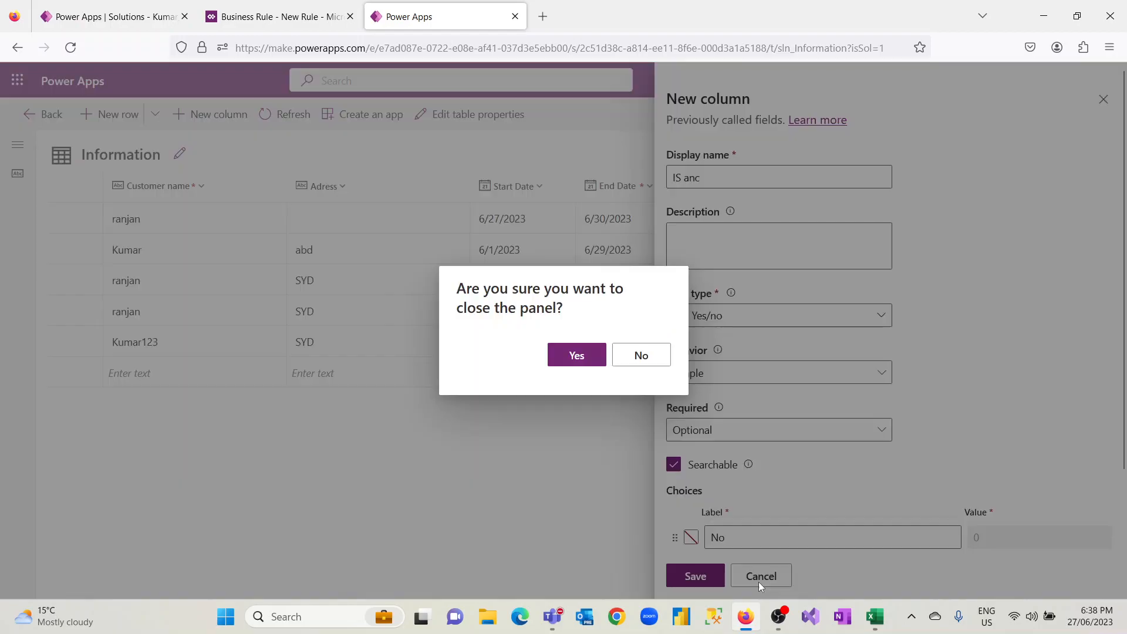
{"action": "left_click", "coordinate": [591, 361]}
Return to the business rule, set the Is Active condition's value to Yes, and apply the condition
{"action": "left_click", "coordinate": [279, 16]}
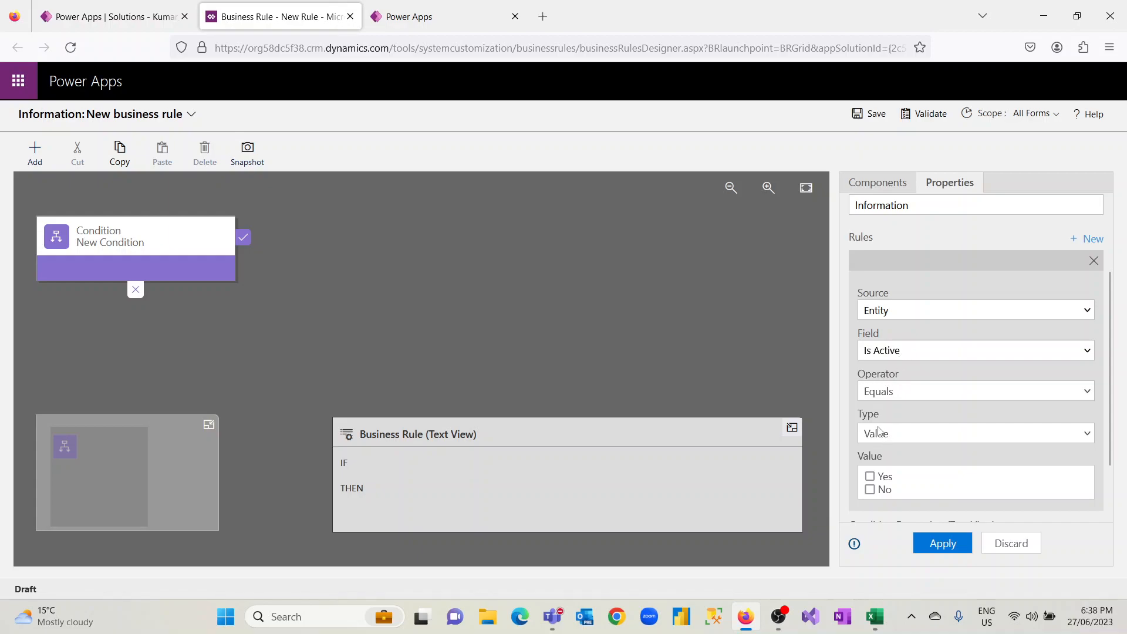
{"action": "left_click", "coordinate": [872, 478]}
{"action": "left_click", "coordinate": [942, 546]}
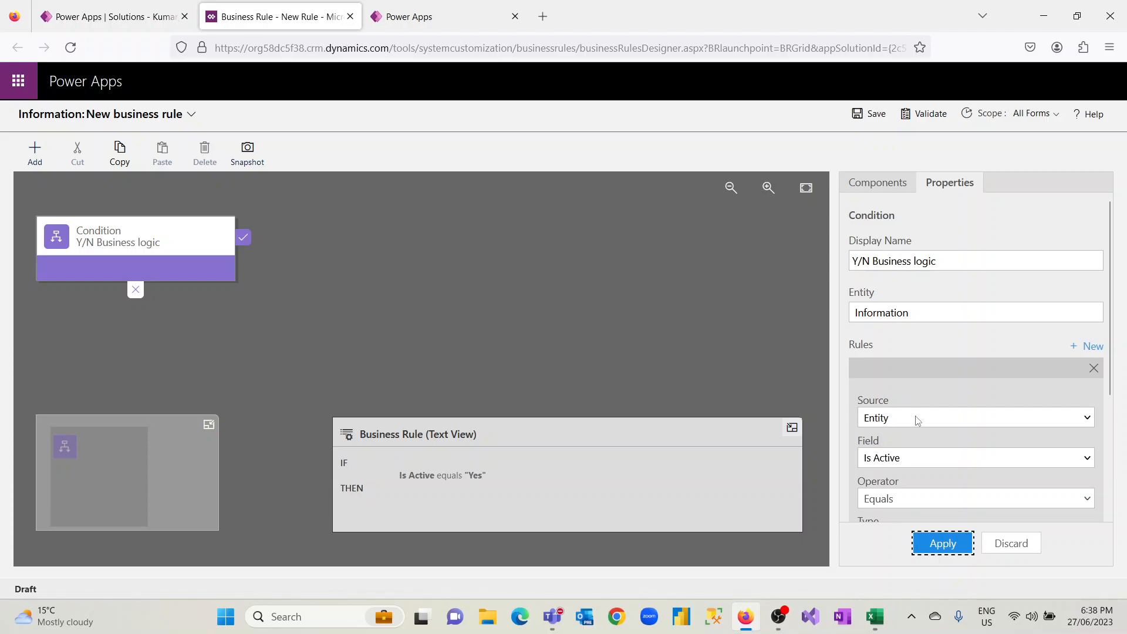
Add a Set Visibility action to the condition's true branch with field Pls Mention and visibility Yes, and apply it
{"action": "left_click", "coordinate": [882, 187]}
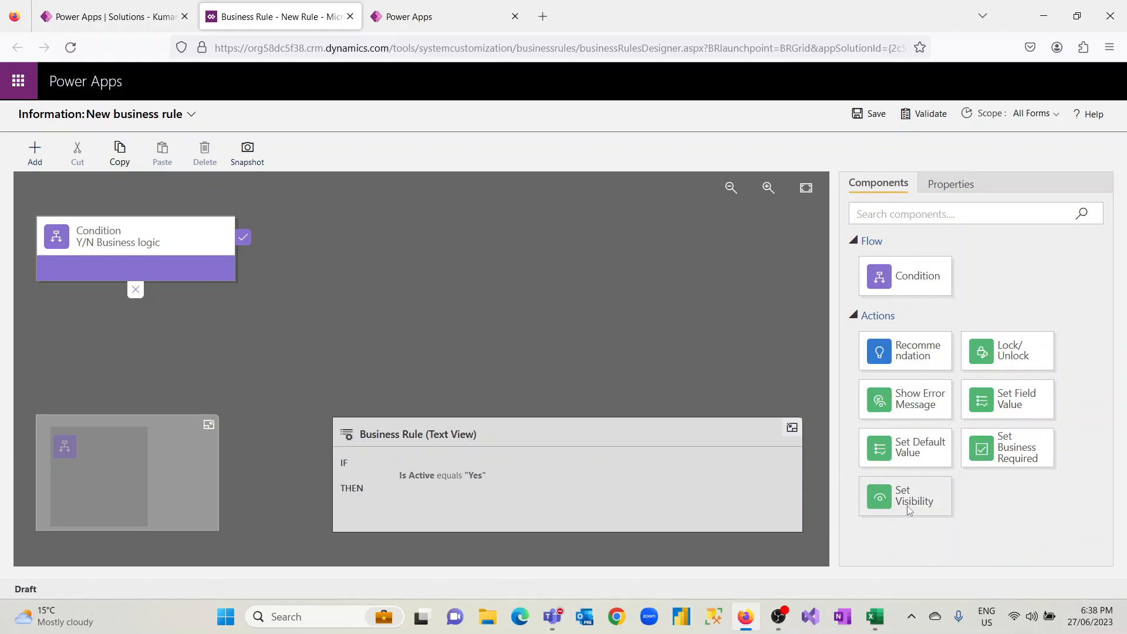
{"action": "left_click_drag", "start_coordinate": [903, 503], "coordinate": [249, 266]}
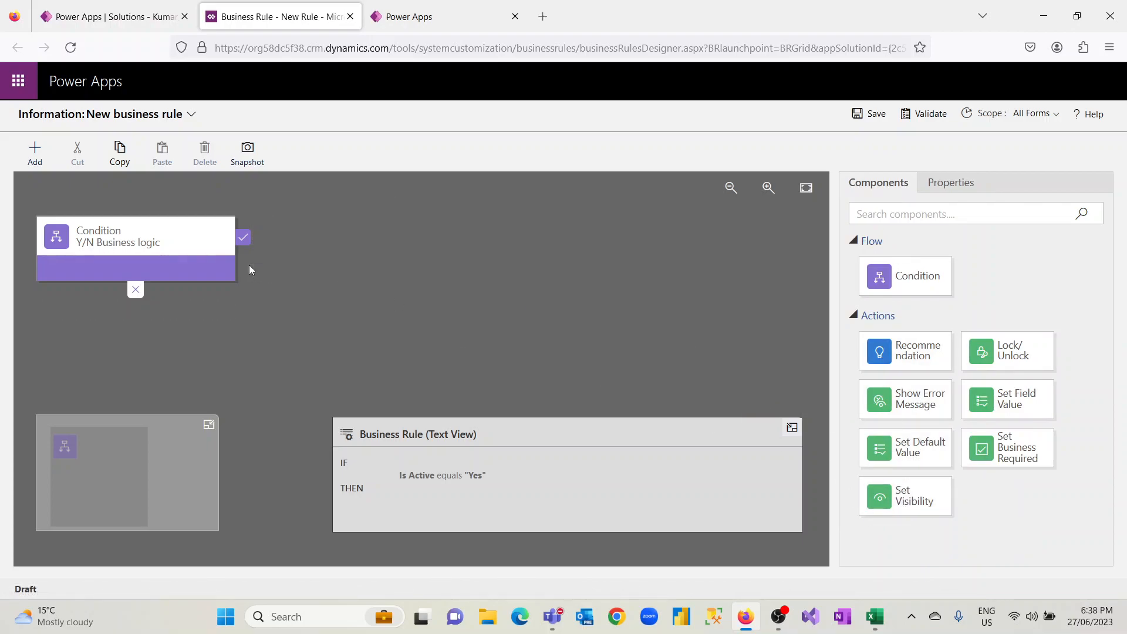
{"action": "left_click_drag", "start_coordinate": [904, 499], "coordinate": [259, 265]}
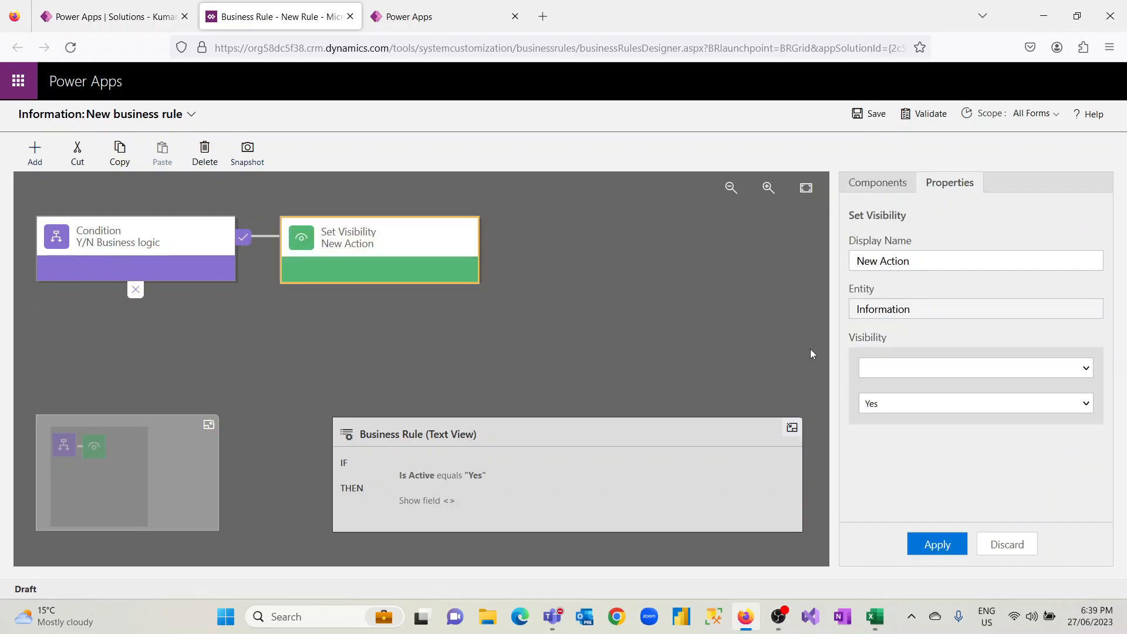
{"action": "left_click", "coordinate": [1086, 368]}
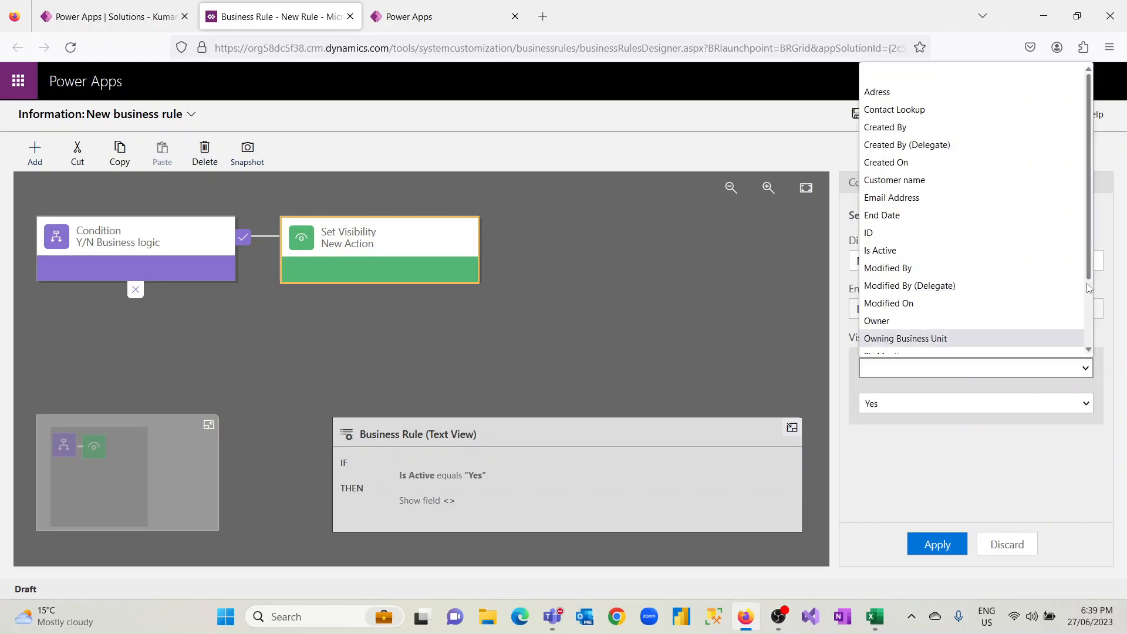
{"action": "left_click_drag", "start_coordinate": [1090, 264], "coordinate": [1098, 342]}
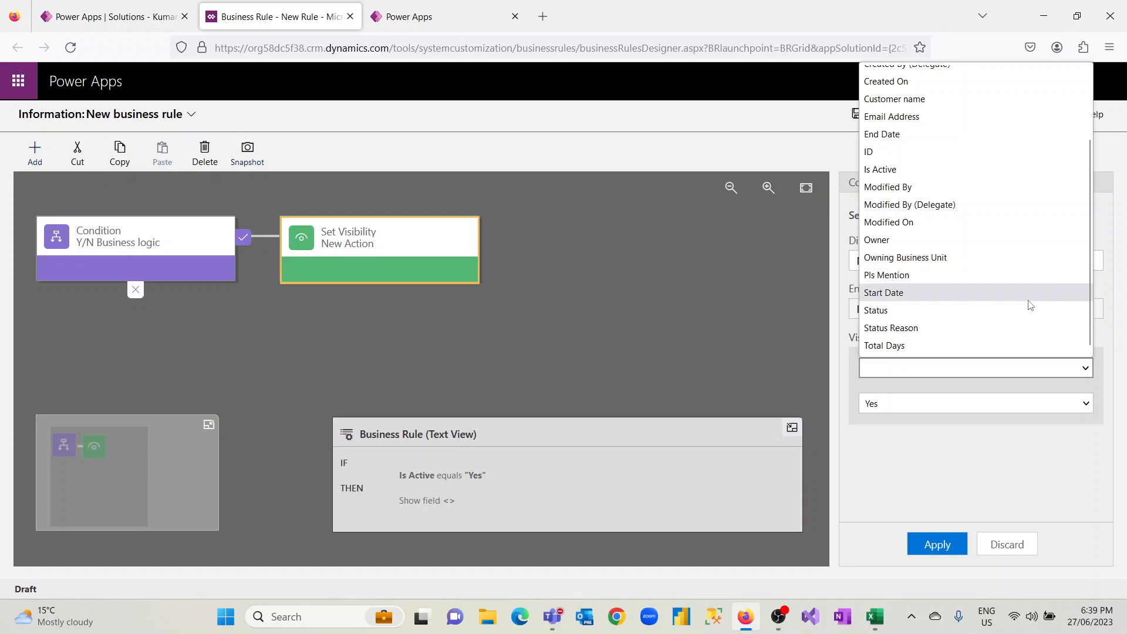
{"action": "left_click", "coordinate": [985, 276]}
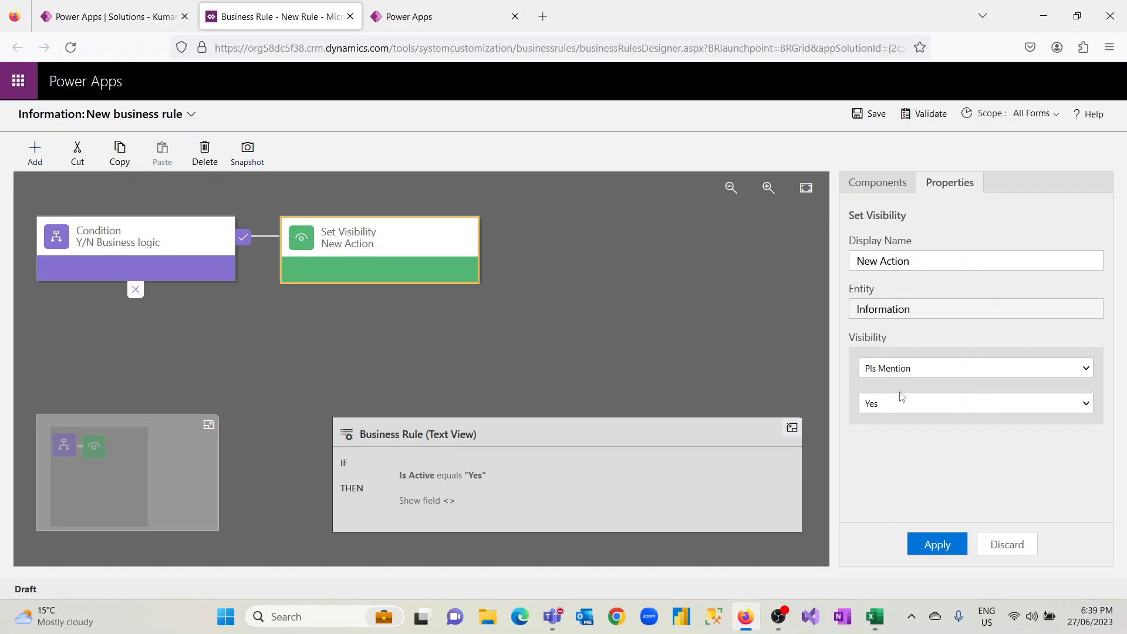
{"action": "left_click", "coordinate": [948, 545]}
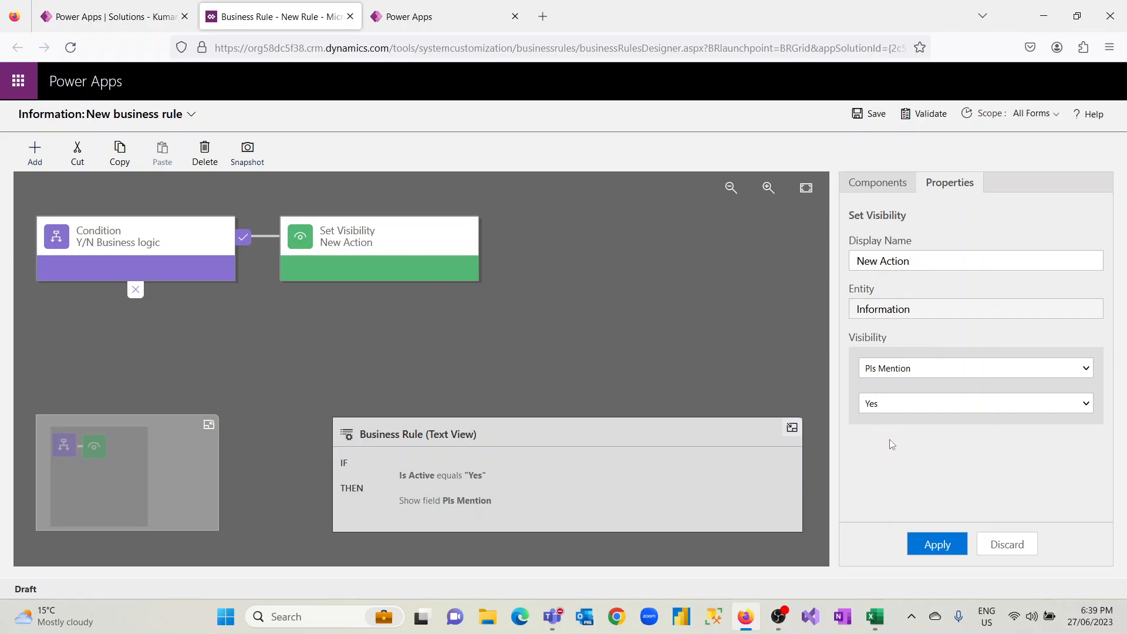
Add a Set Visibility action to the condition's false branch with field Pls Mention and visibility No, and apply it
{"action": "left_click", "coordinate": [893, 188]}
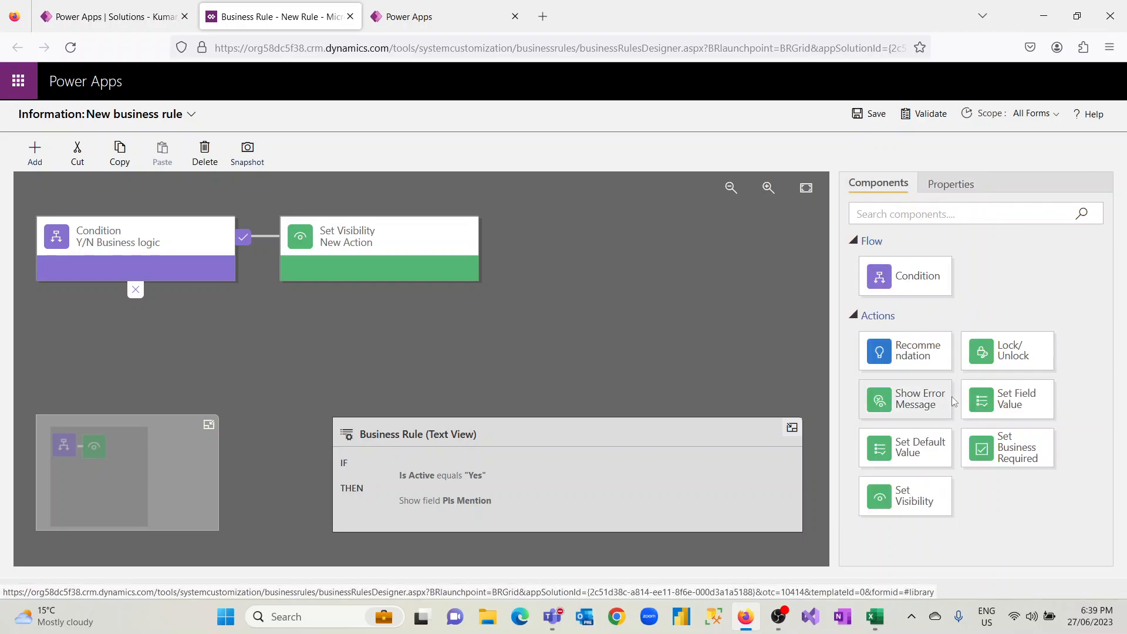
{"action": "left_click_drag", "start_coordinate": [908, 499], "coordinate": [115, 319]}
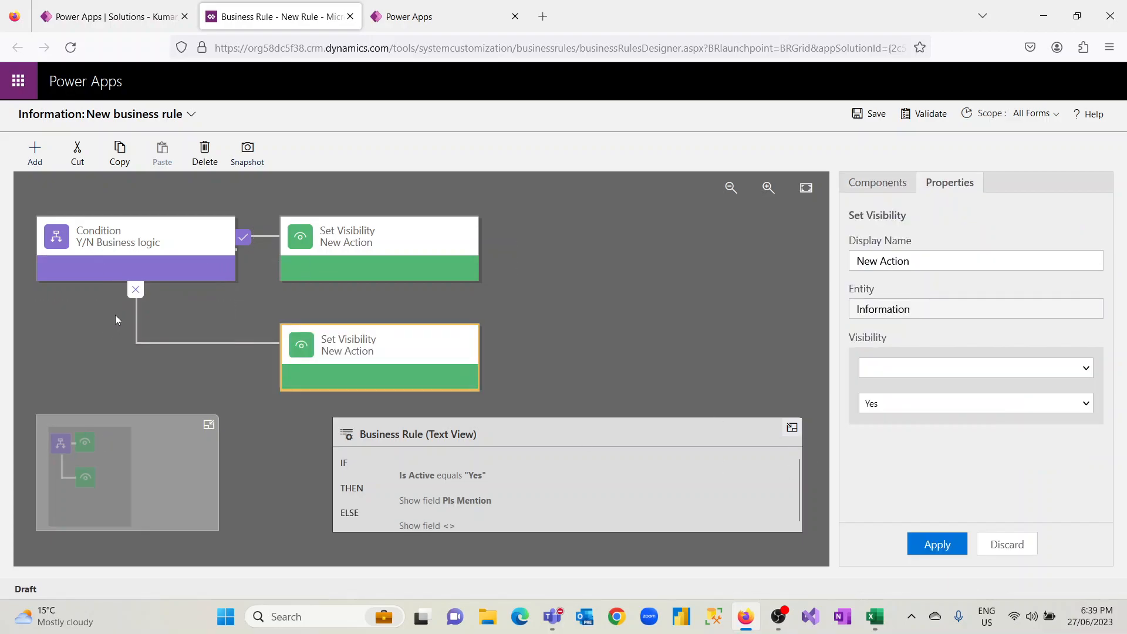
{"action": "left_click", "coordinate": [998, 369]}
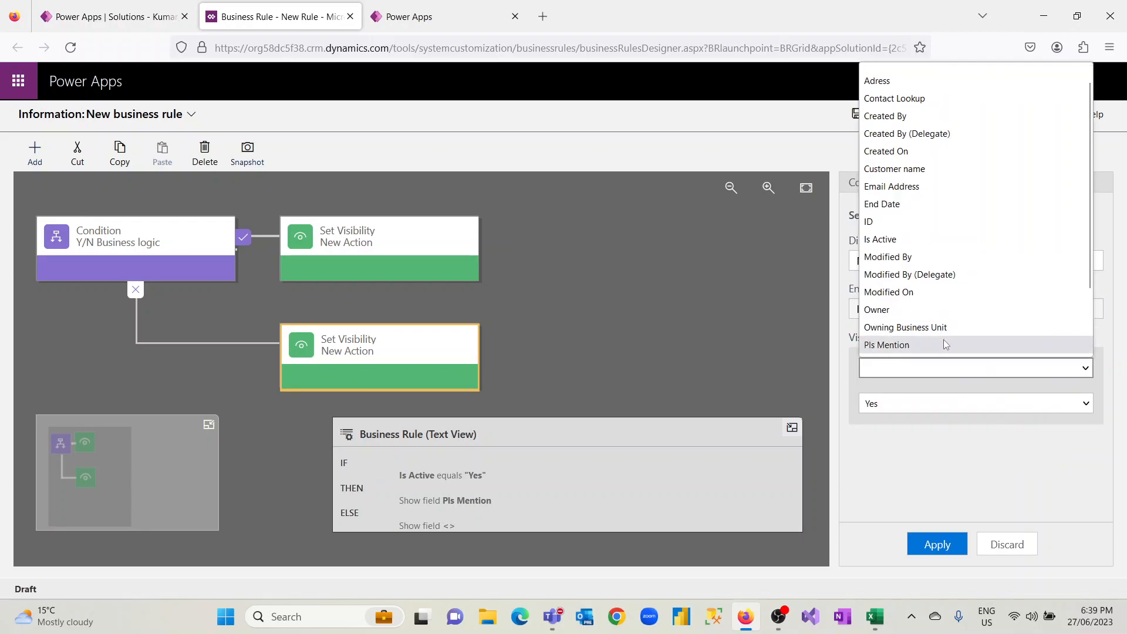
{"action": "left_click", "coordinate": [944, 345]}
{"action": "left_click", "coordinate": [1054, 406]}
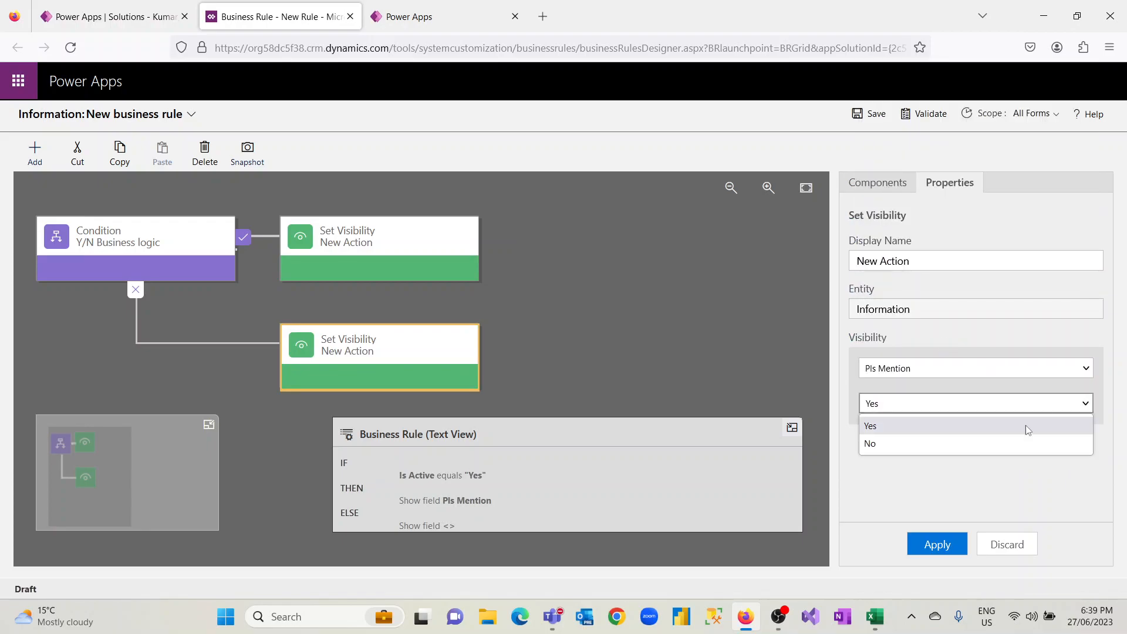
{"action": "left_click", "coordinate": [981, 448]}
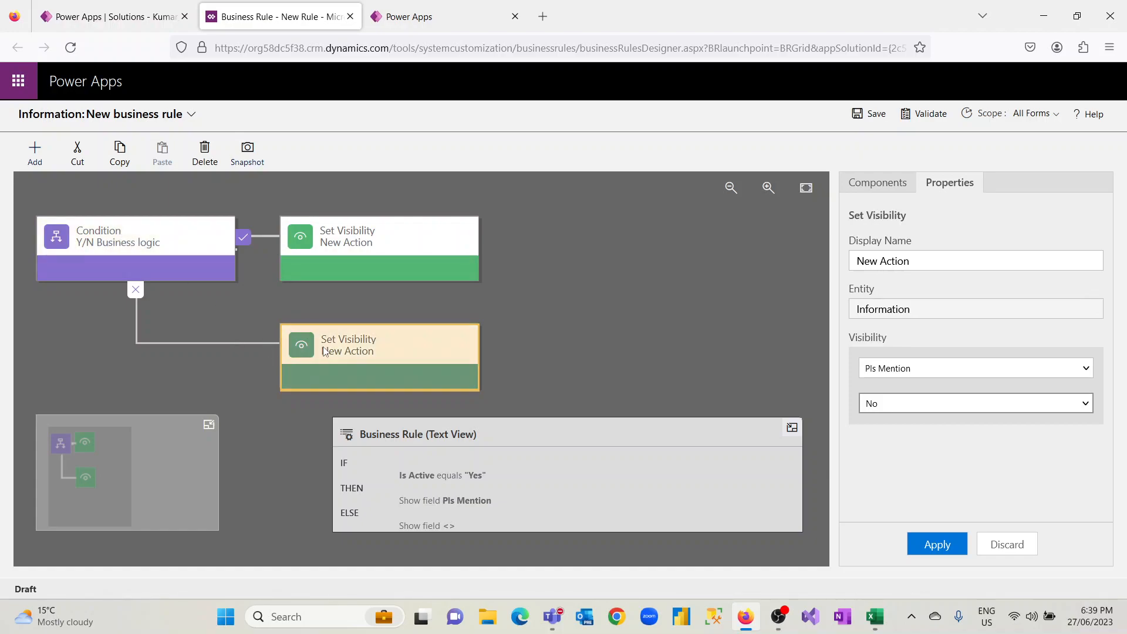
{"action": "left_click", "coordinate": [952, 552]}
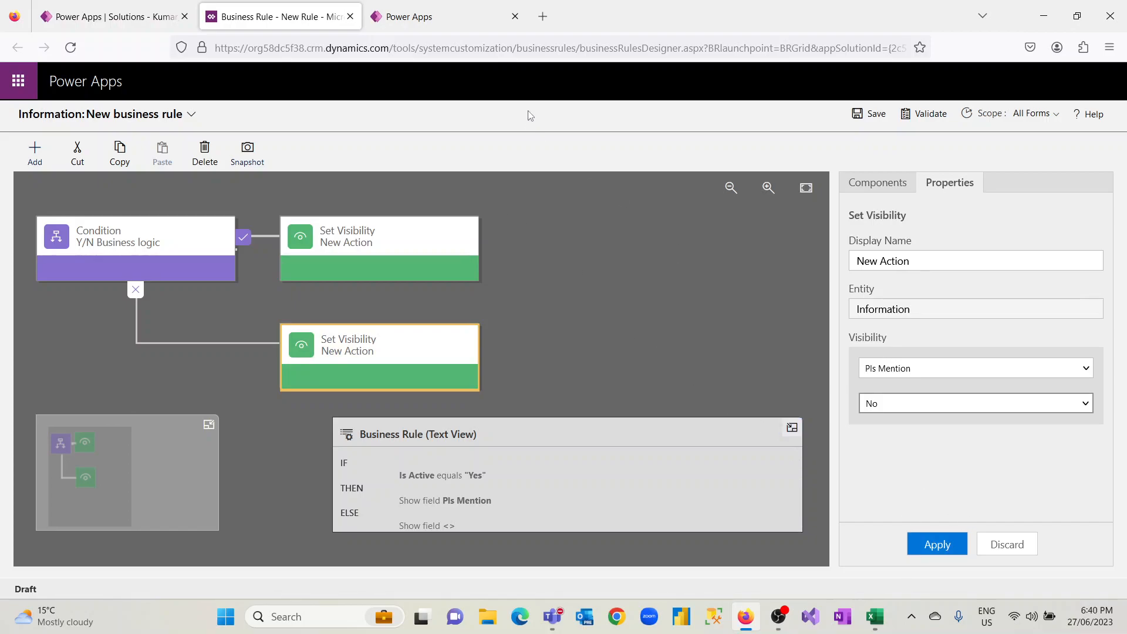
Close the business rule designer and Information table tabs, and finish the rule creation prompt in the Kumar_Test solution
{"action": "left_click", "coordinate": [423, 23]}
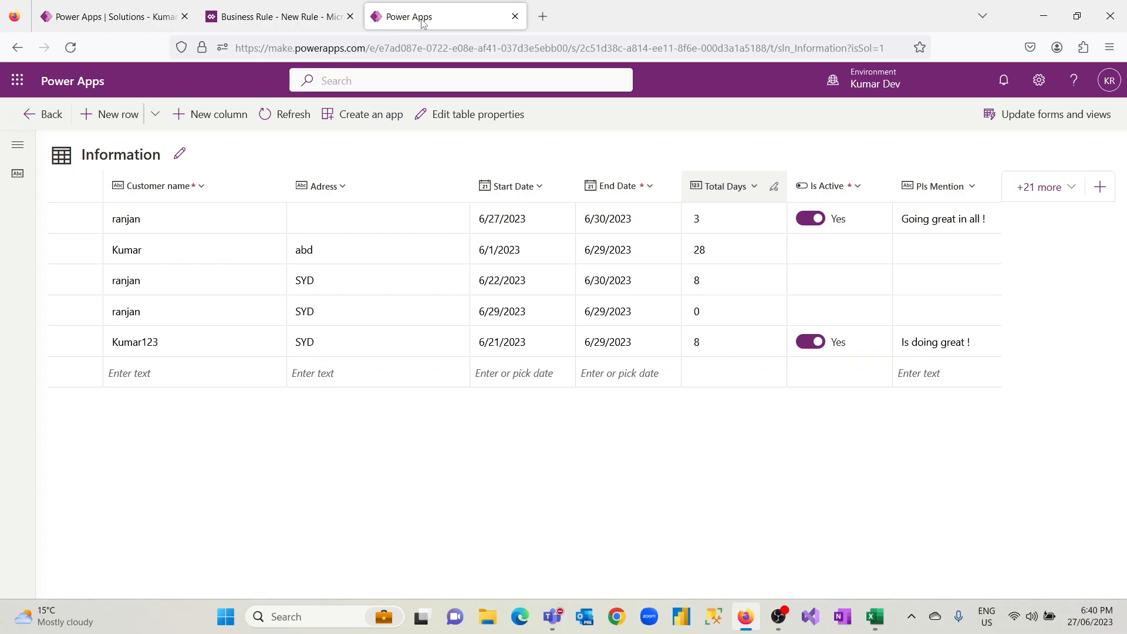
{"action": "left_click", "coordinate": [329, 19]}
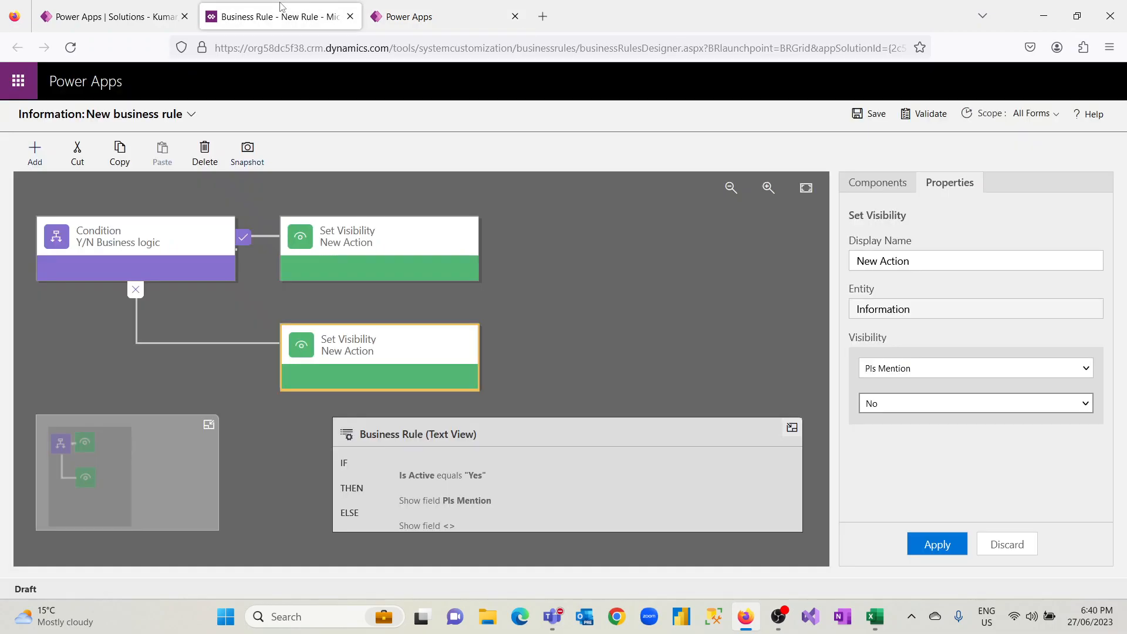
{"action": "left_click", "coordinate": [350, 16]}
{"action": "left_click", "coordinate": [585, 362]}
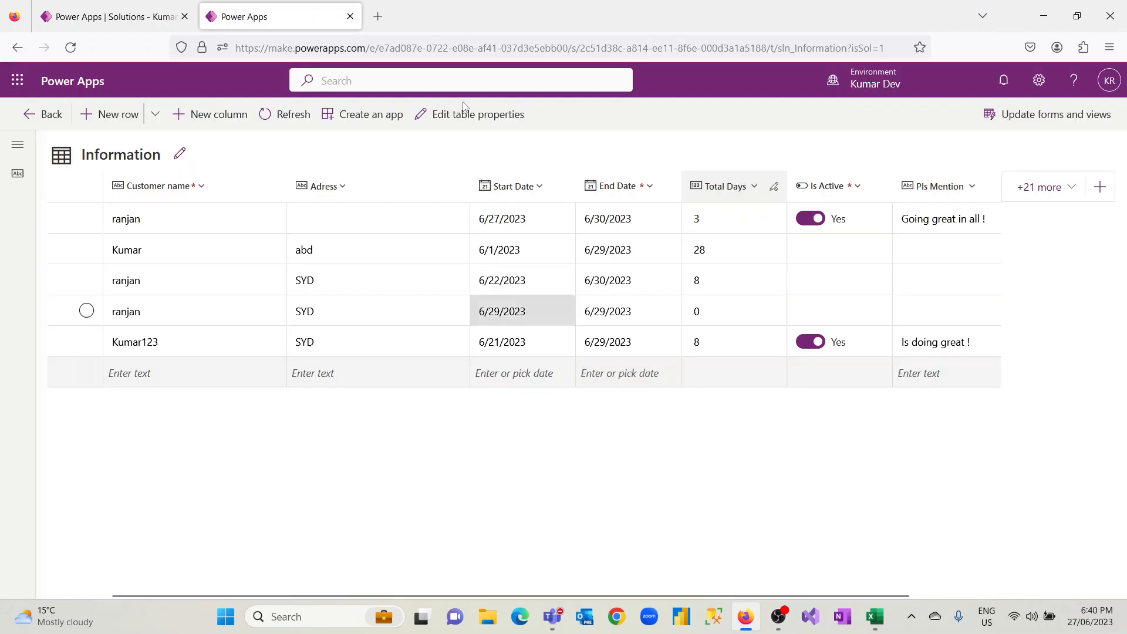
{"action": "left_click", "coordinate": [350, 17]}
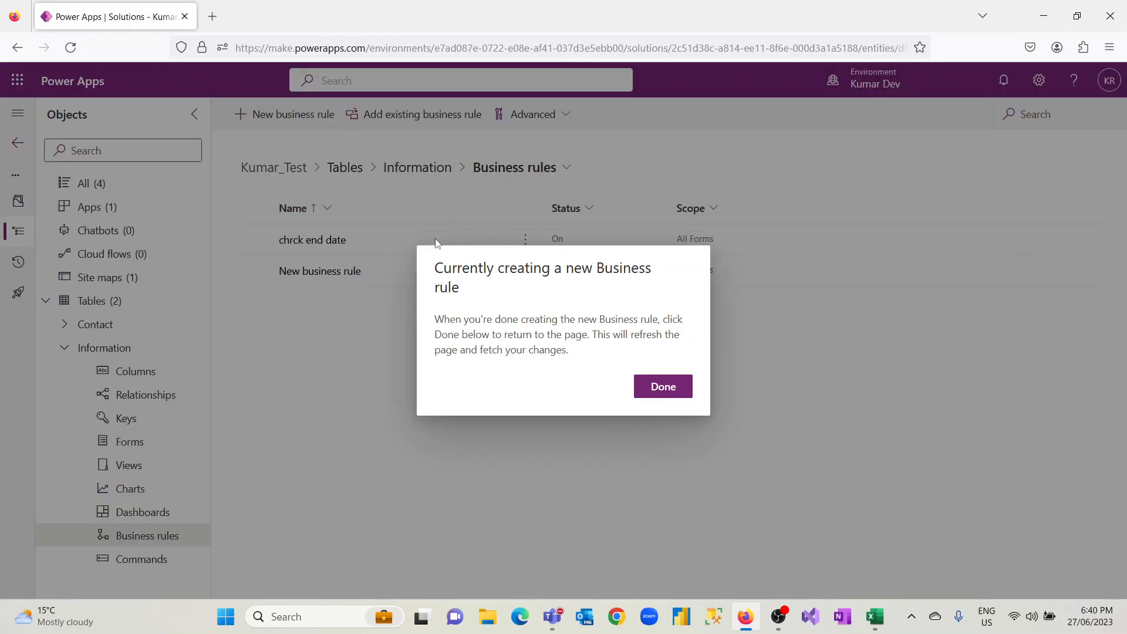
{"action": "left_click", "coordinate": [661, 388]}
Load make.powerapps.com in a new tab and close the old Kumar_Test solution tab
{"action": "left_click", "coordinate": [212, 17]}
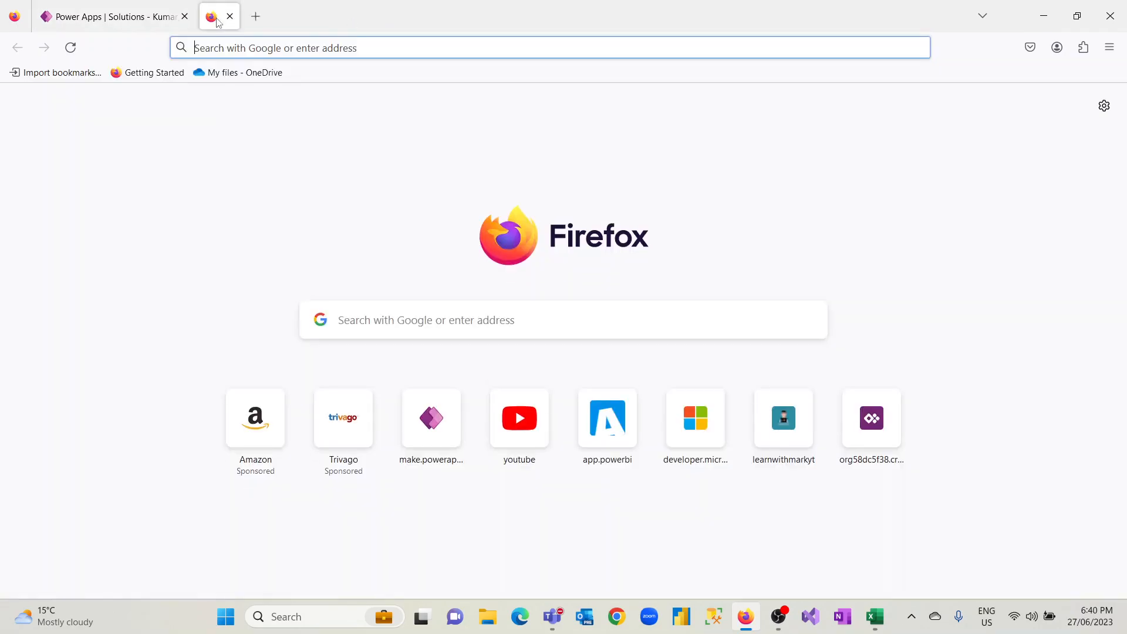
{"action": "type", "text": "a"}
{"action": "key", "text": "BackSpace"}
{"action": "key", "text": "BackSpace"}
{"action": "type", "text": "make.powerapps.com/"}
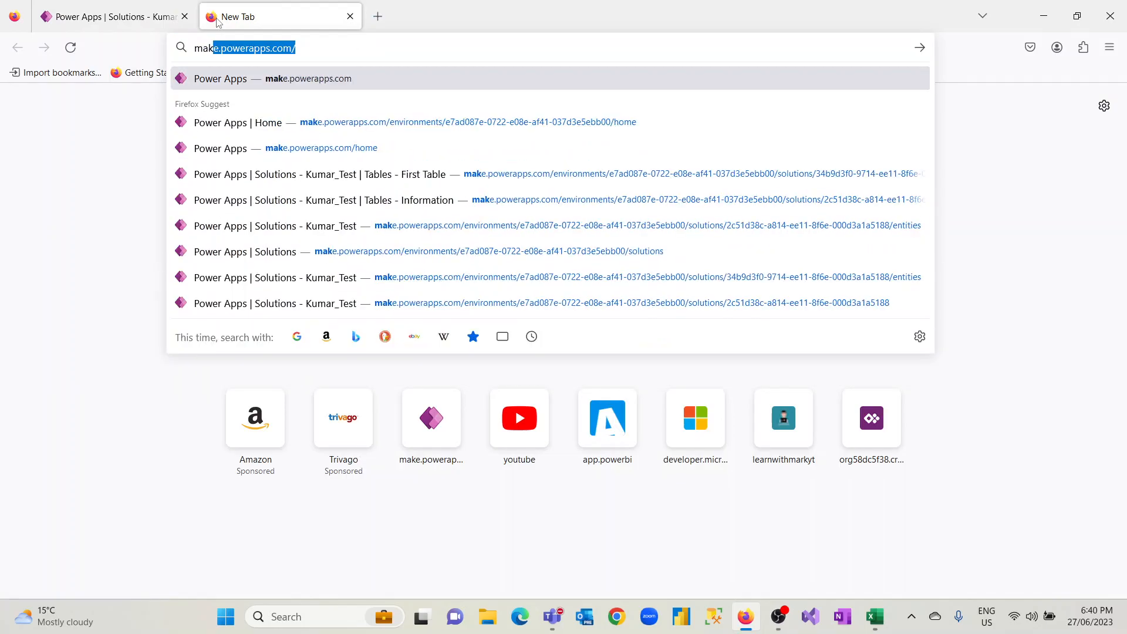
{"action": "key", "text": "Return"}
{"action": "left_click", "coordinate": [185, 16]}
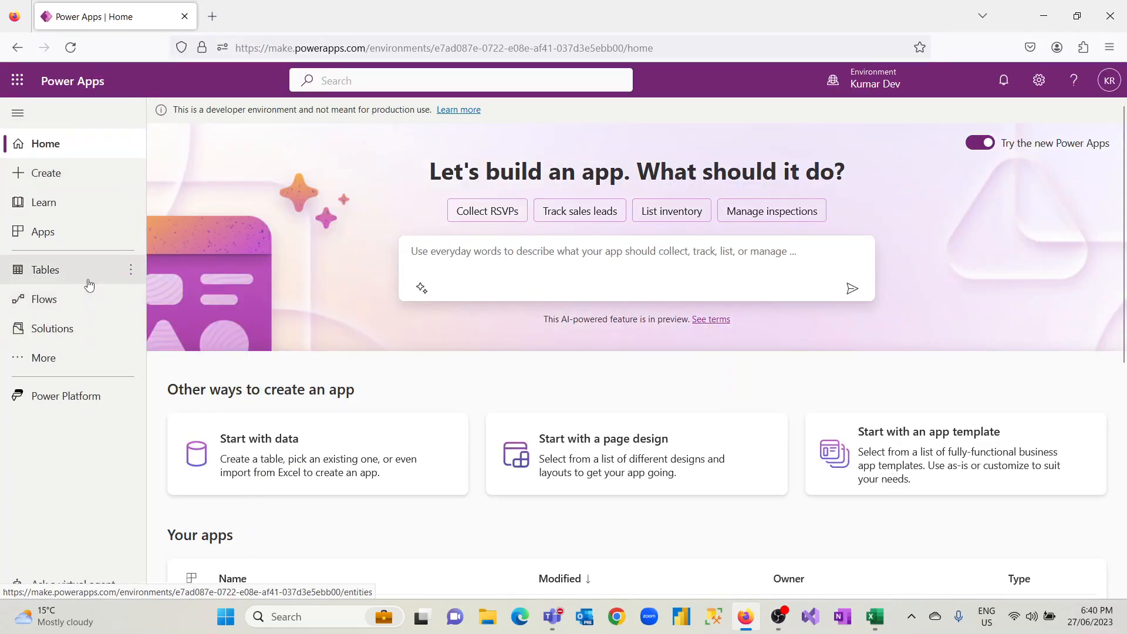
Open the Test model-driven app from the Kumar_Test solution's apps and play it
{"action": "left_click", "coordinate": [68, 331]}
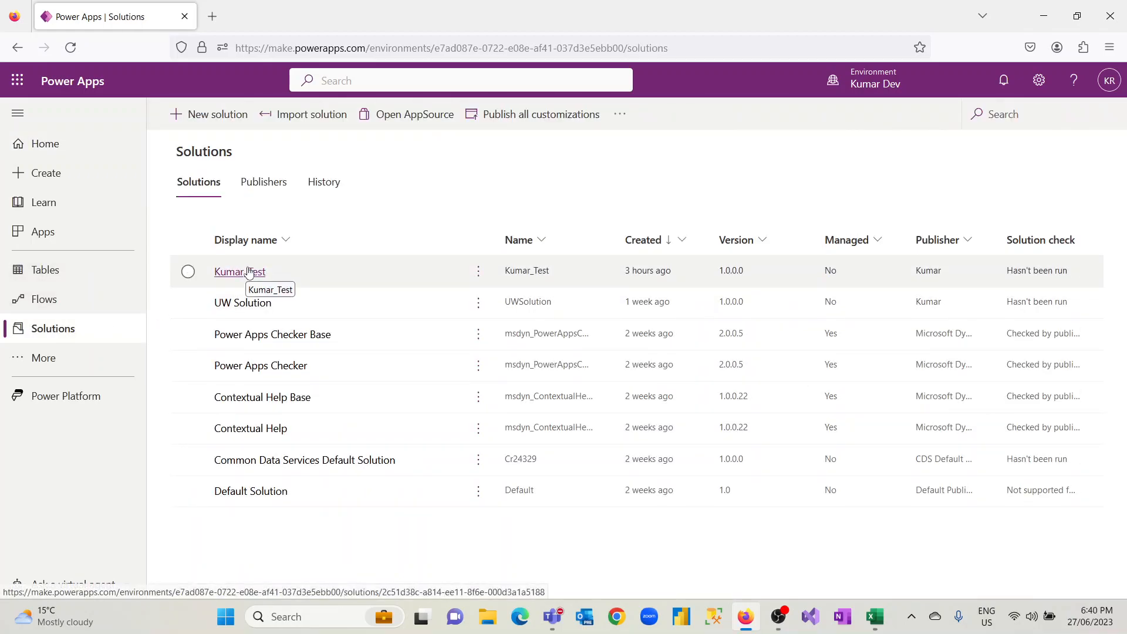
{"action": "left_click", "coordinate": [250, 272]}
{"action": "left_click", "coordinate": [142, 207]}
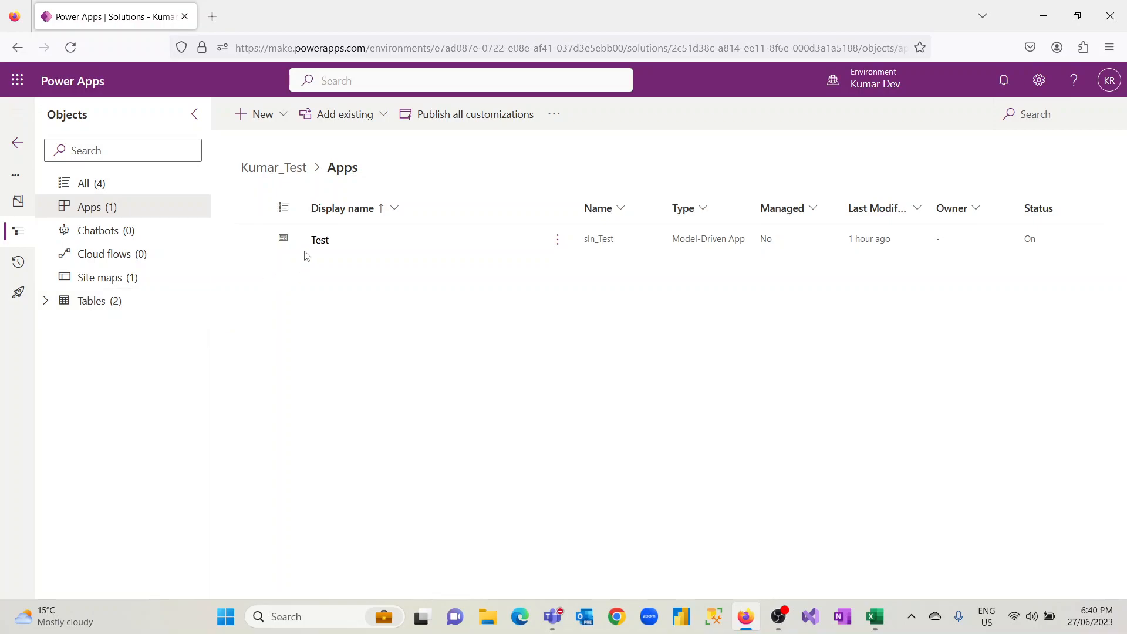
{"action": "left_click", "coordinate": [321, 240]}
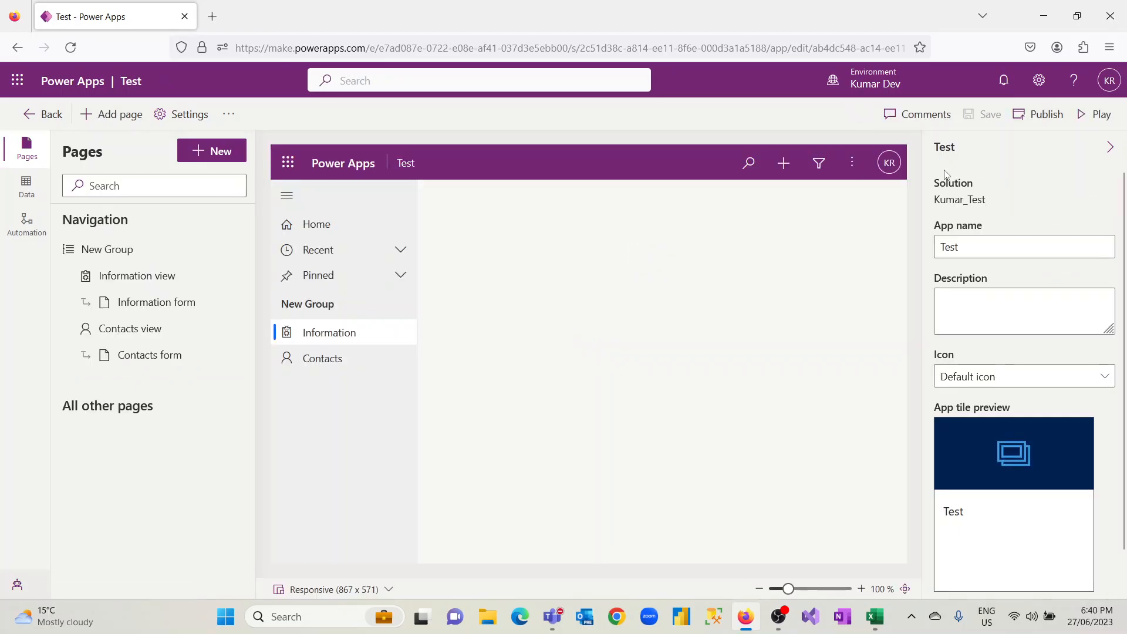
{"action": "left_click", "coordinate": [1086, 123]}
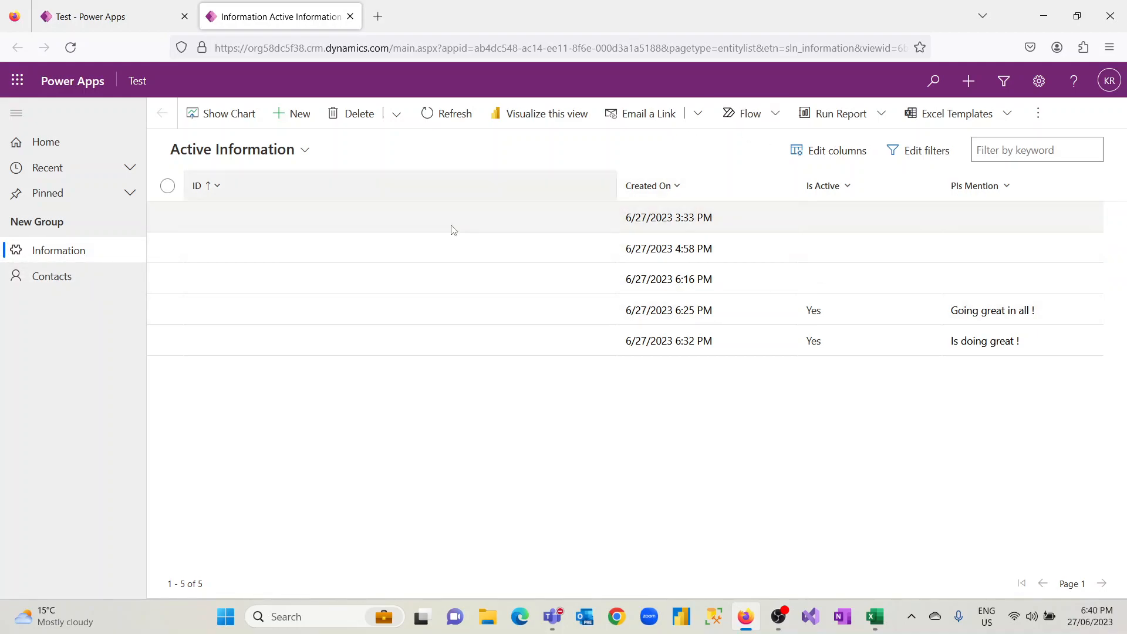
Start a new Information record in the Test app and fill in its customer name and address
{"action": "left_click", "coordinate": [77, 285]}
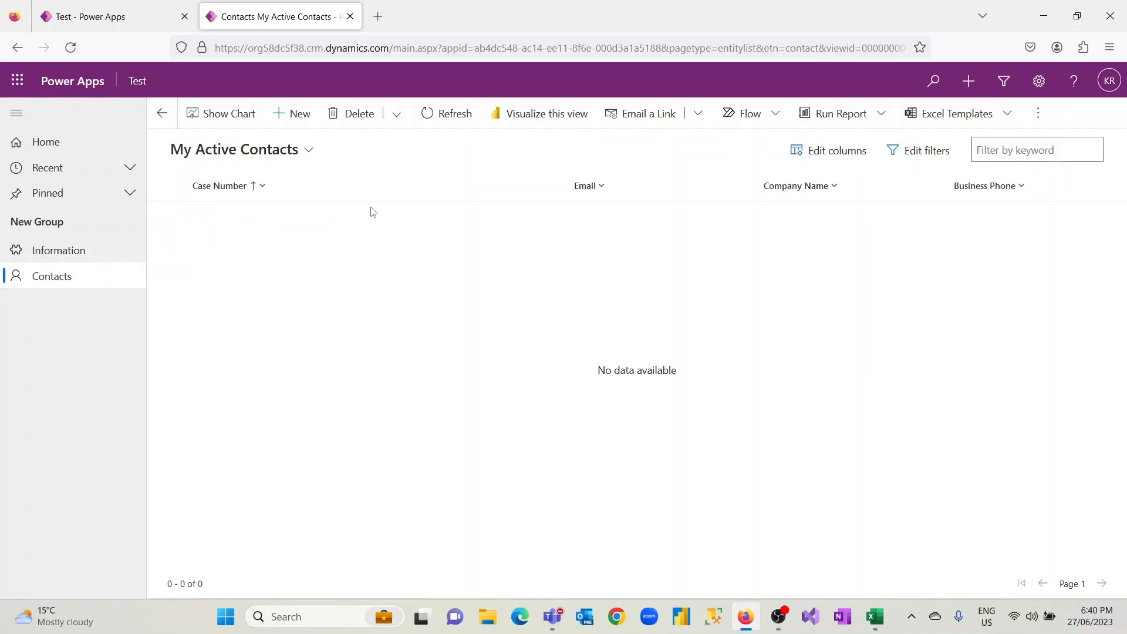
{"action": "left_click", "coordinate": [58, 258]}
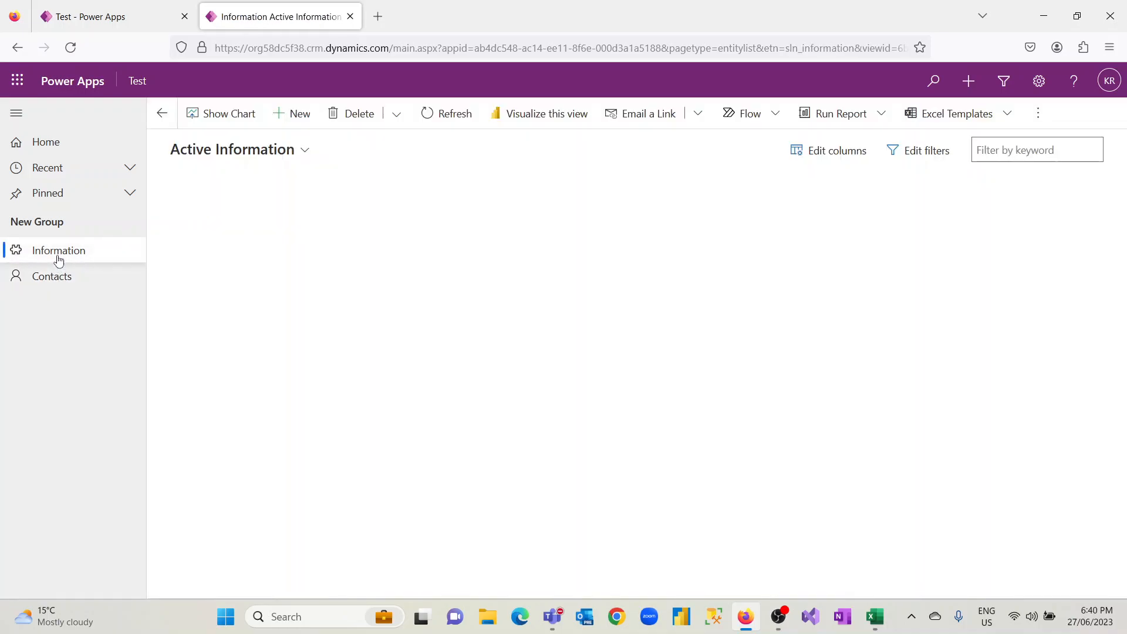
{"action": "left_click", "coordinate": [314, 120]}
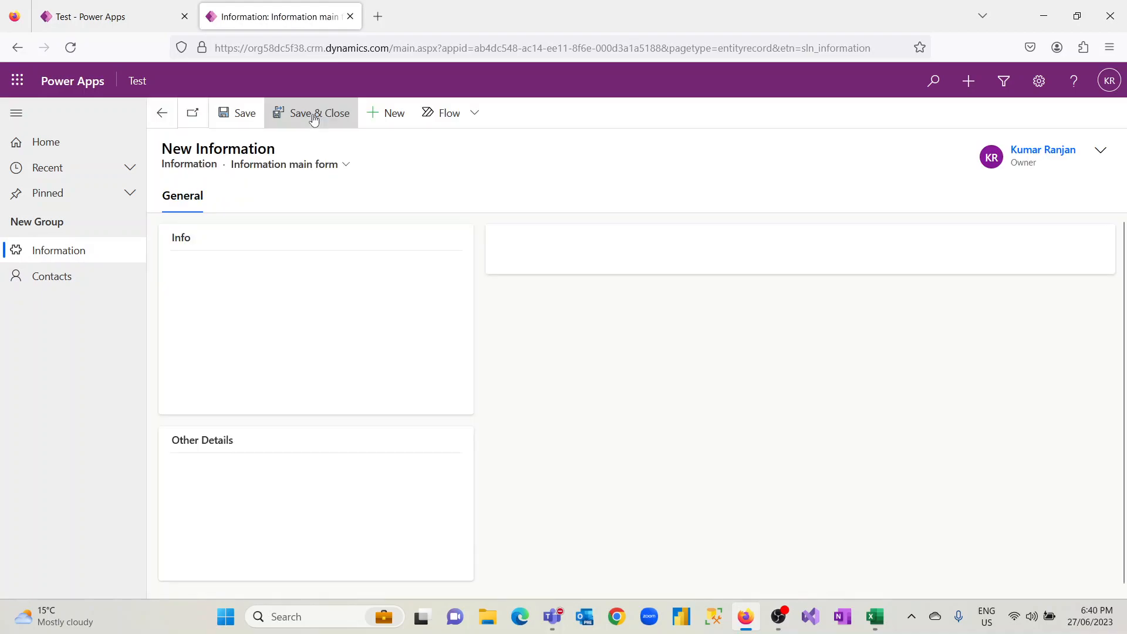
{"action": "left_click", "coordinate": [369, 282]}
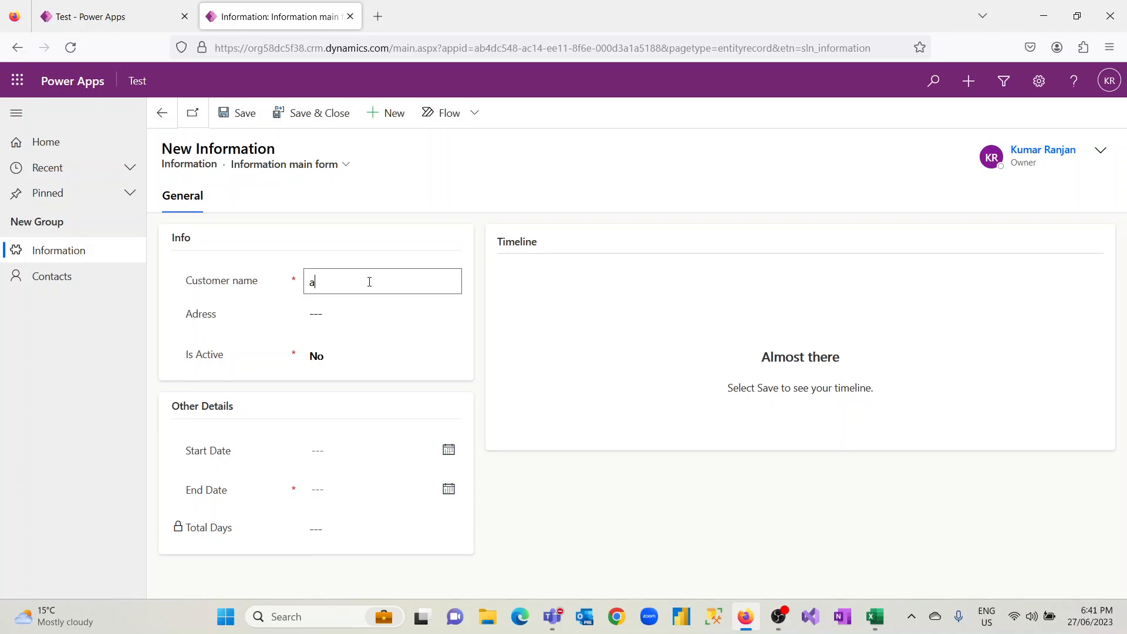
{"action": "left_click", "coordinate": [360, 310]}
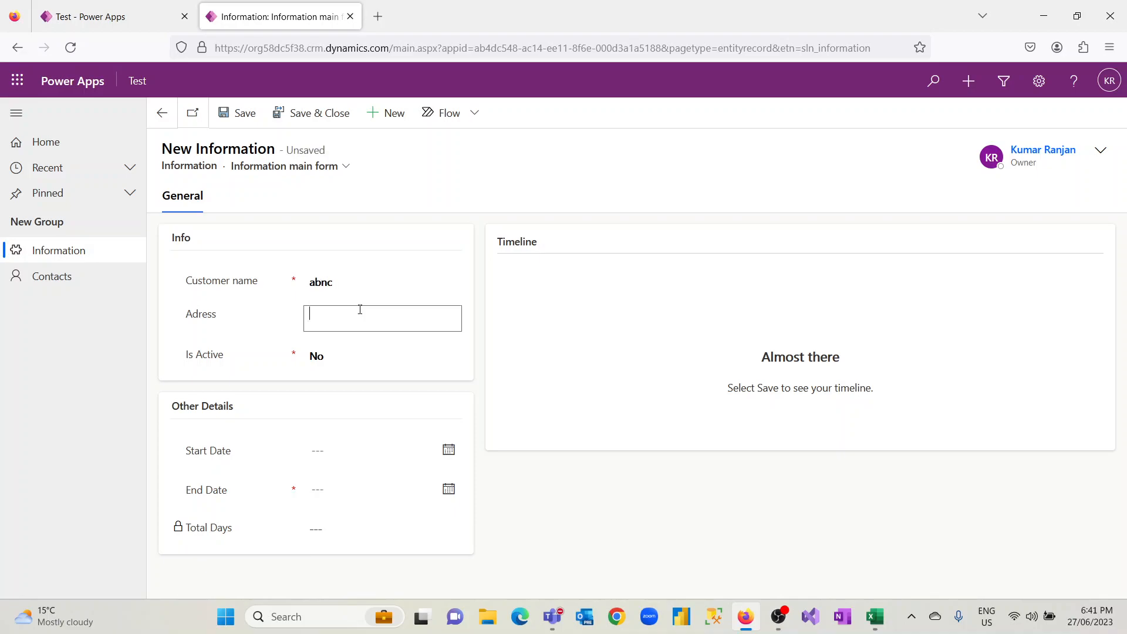
{"action": "type", "text": "lasdkhdk"}
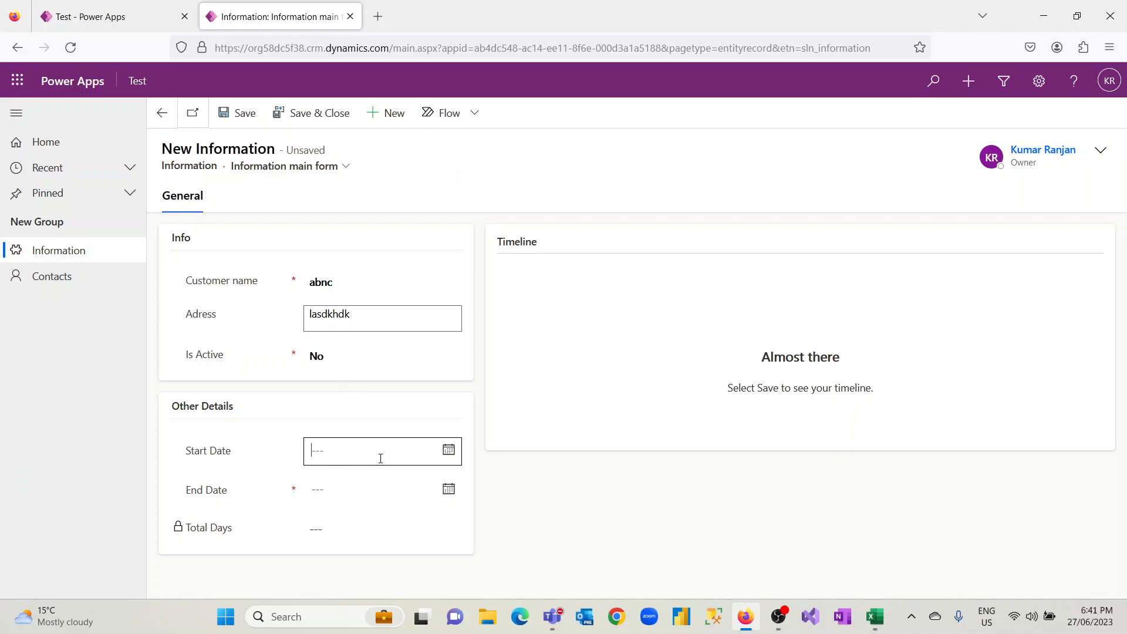
Set the record's Start Date to 6/30/2023 and End Date to 7/19/2023, save it, and return to the Active Information list
{"action": "left_click", "coordinate": [448, 456]}
{"action": "left_click", "coordinate": [456, 456]}
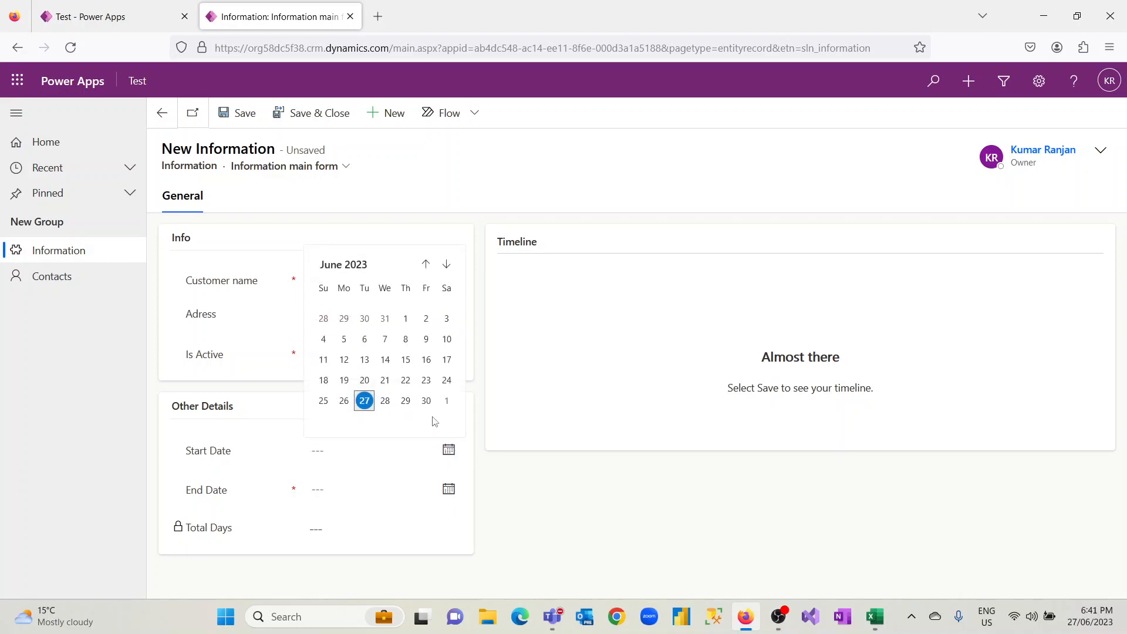
{"action": "left_click", "coordinate": [427, 399]}
{"action": "left_click", "coordinate": [448, 489]}
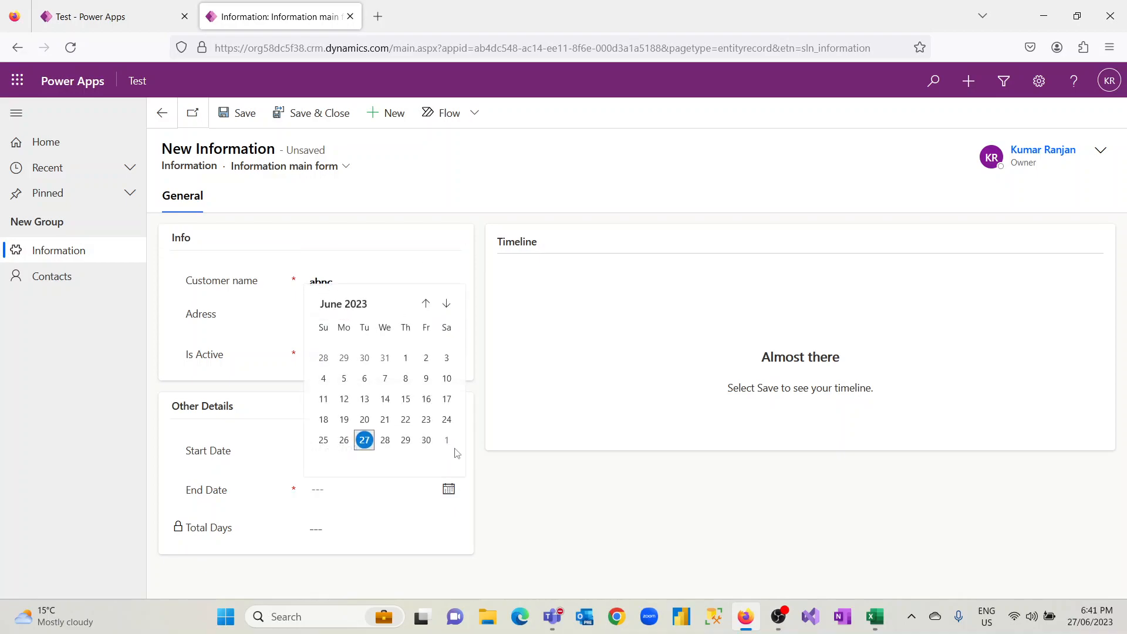
{"action": "left_click", "coordinate": [446, 303]}
{"action": "left_click", "coordinate": [385, 409]}
{"action": "left_click", "coordinate": [331, 424]}
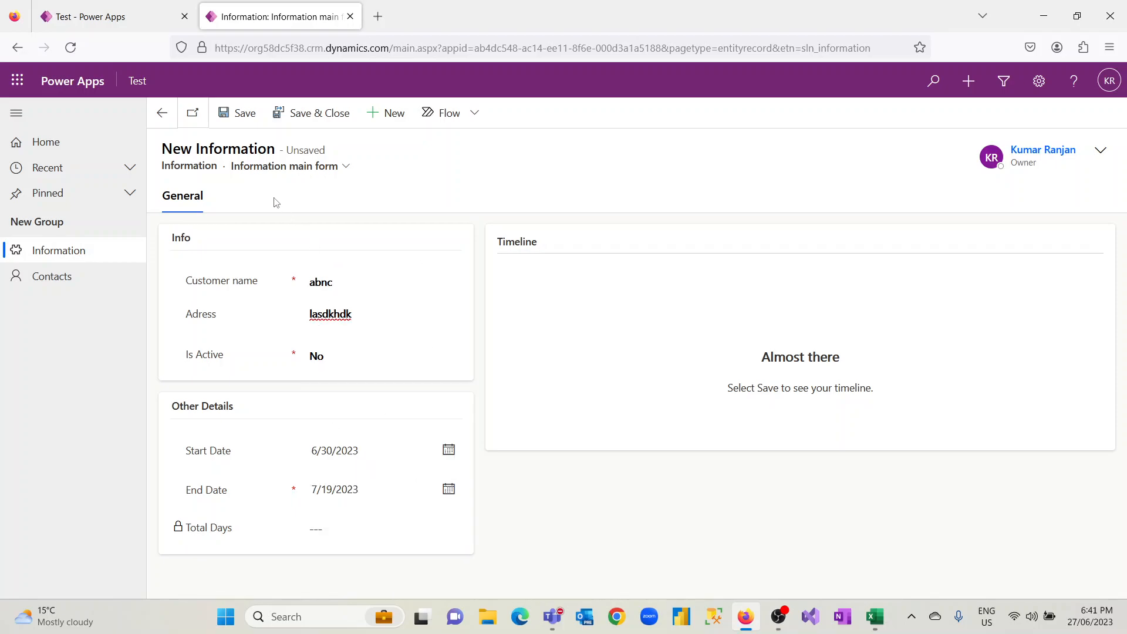
{"action": "left_click", "coordinate": [236, 116]}
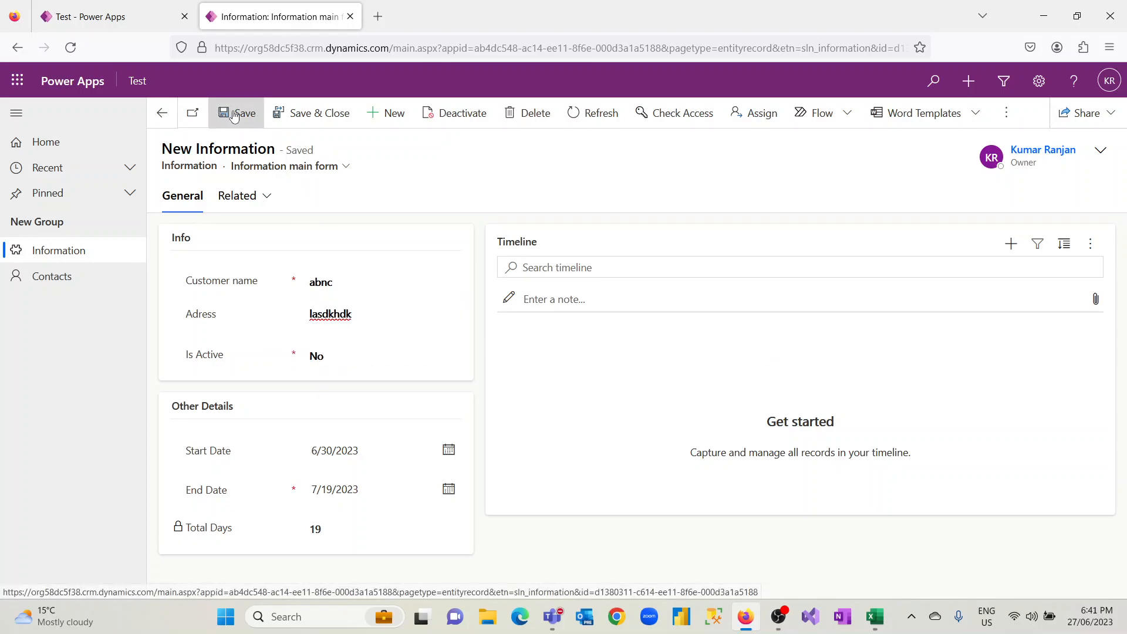
{"action": "left_click", "coordinate": [162, 113]}
Start another new Information record and fill in the customer name and address
{"action": "left_click", "coordinate": [299, 116]}
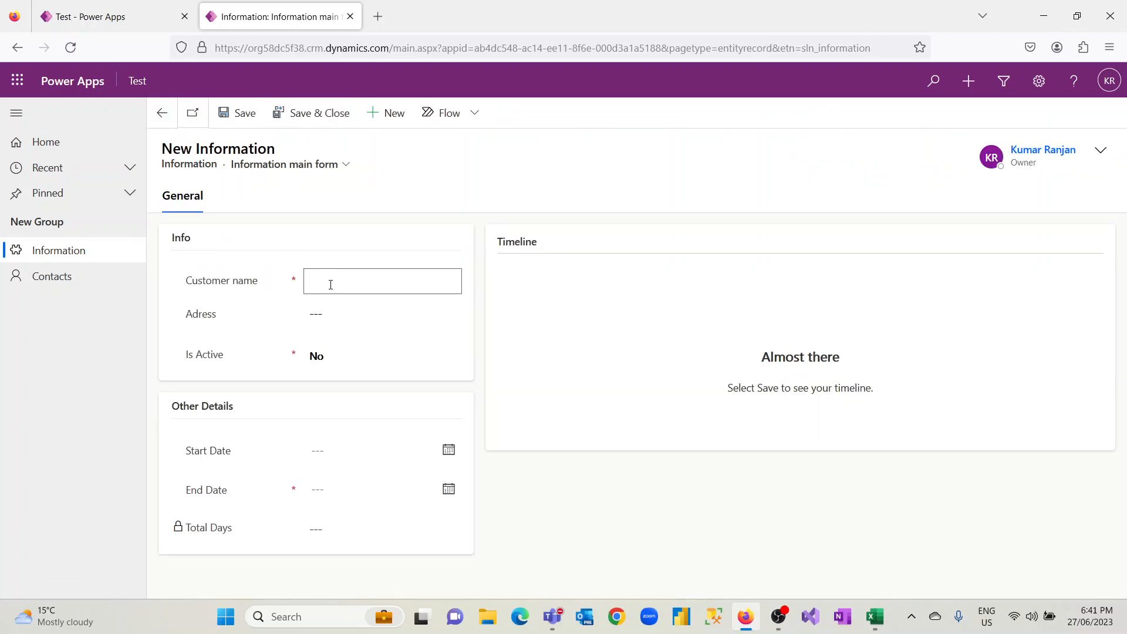
{"action": "left_click", "coordinate": [330, 284]}
{"action": "type", "text": "raauh"}
{"action": "left_click", "coordinate": [331, 307]}
{"action": "type", "text": "dlkjfid"}
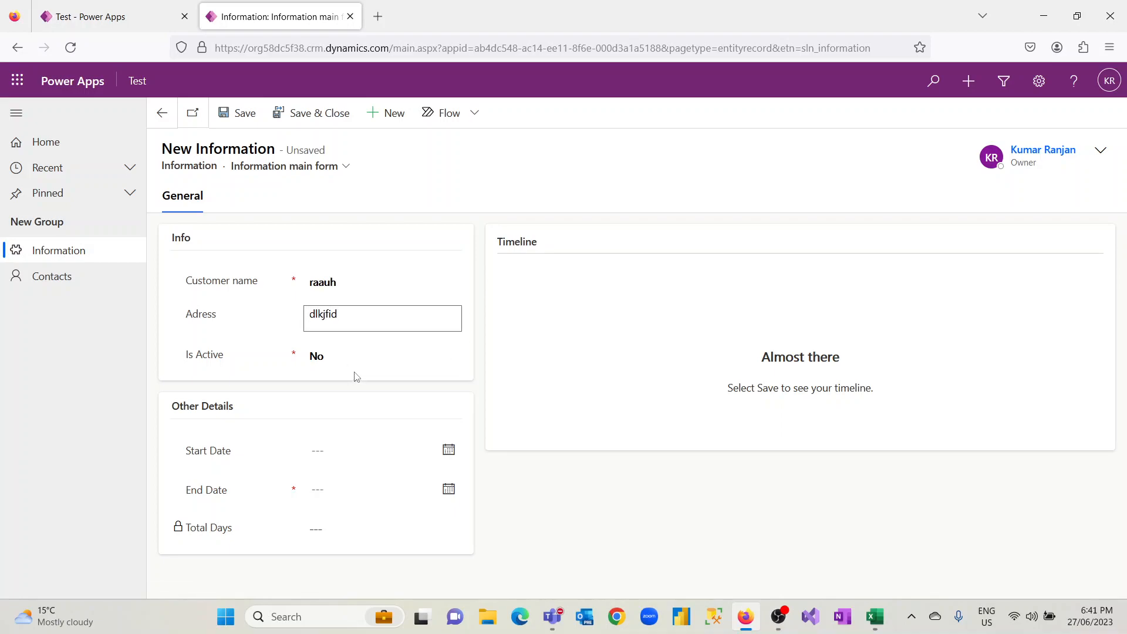
Set the new record's Is Active to Yes and enter "this is desc" in Pls Mention
{"action": "left_click", "coordinate": [364, 357]}
{"action": "left_click", "coordinate": [364, 397]}
{"action": "left_click", "coordinate": [362, 396]}
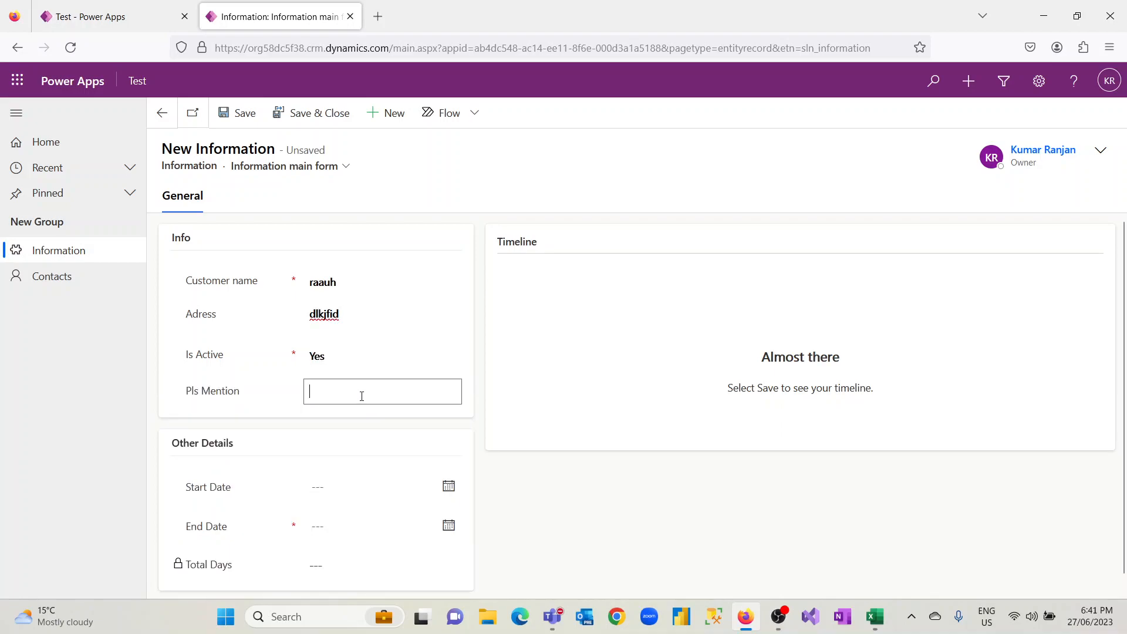
{"action": "type", "text": "this is desc"}
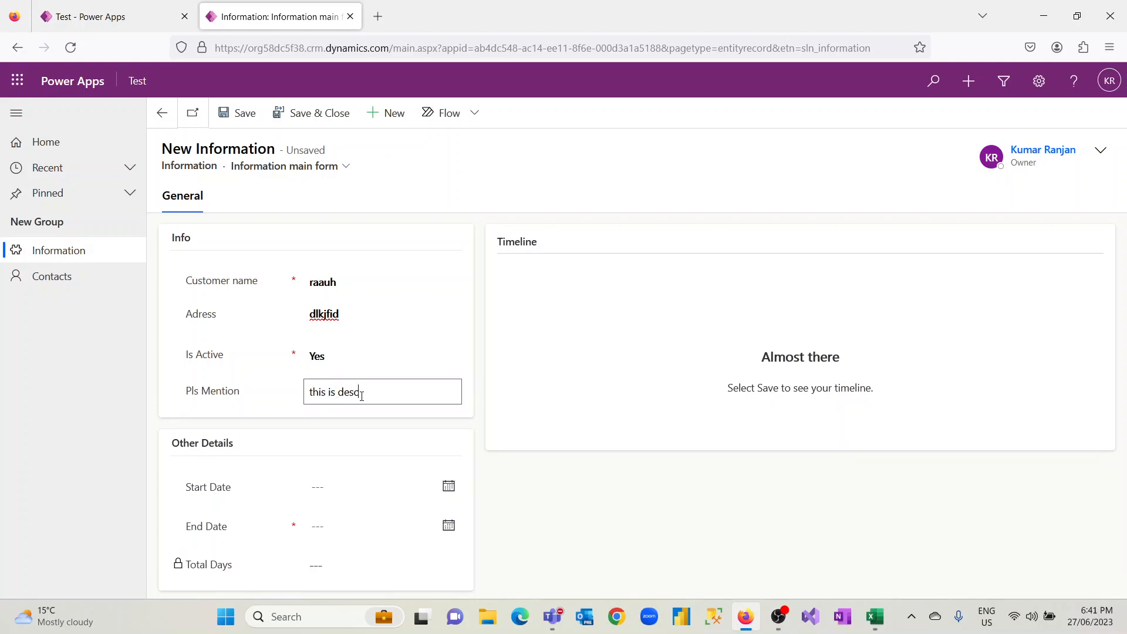
Set the Start Date to 6/28/2023 and the End Date to 6/30/2023, and save and close the record
{"action": "left_click", "coordinate": [449, 487]}
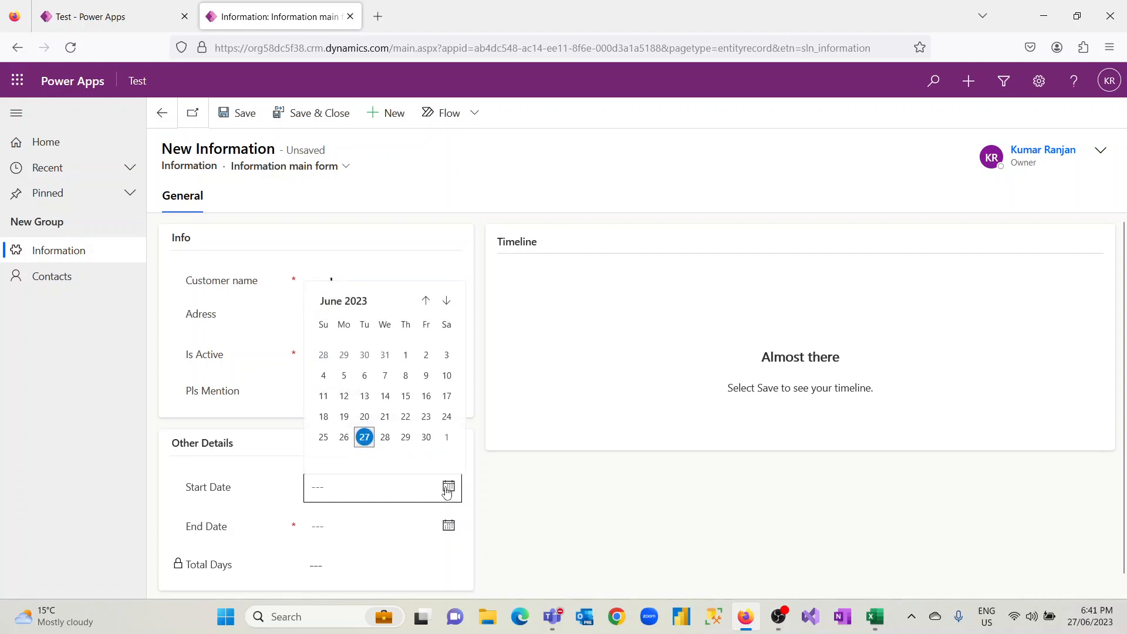
{"action": "left_click", "coordinate": [385, 438]}
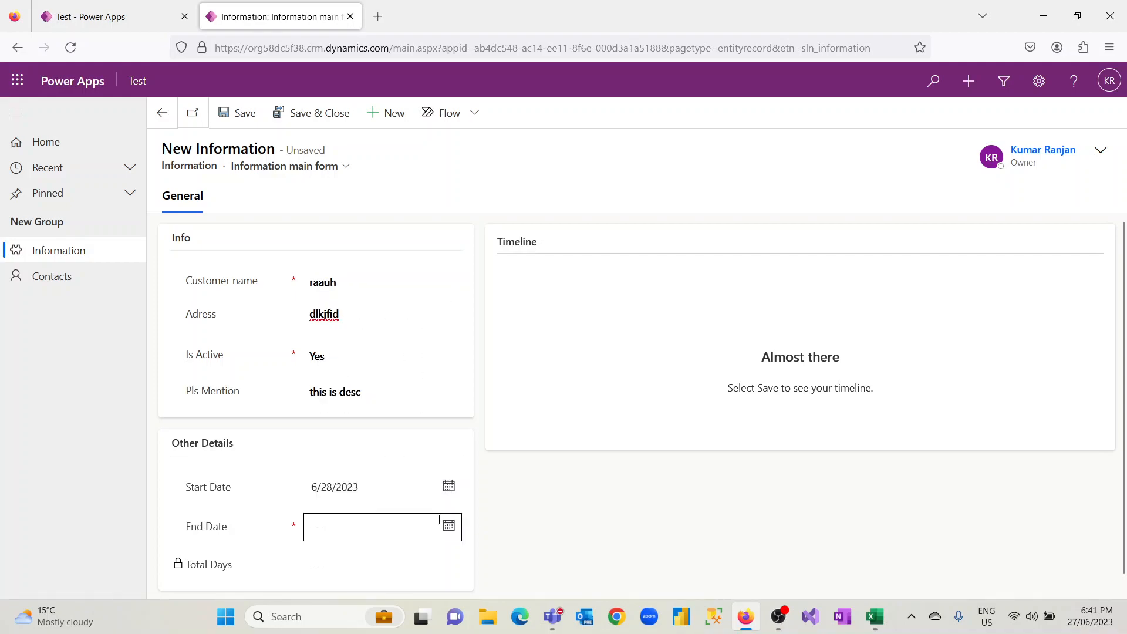
{"action": "left_click", "coordinate": [447, 526]}
{"action": "left_click", "coordinate": [427, 477]}
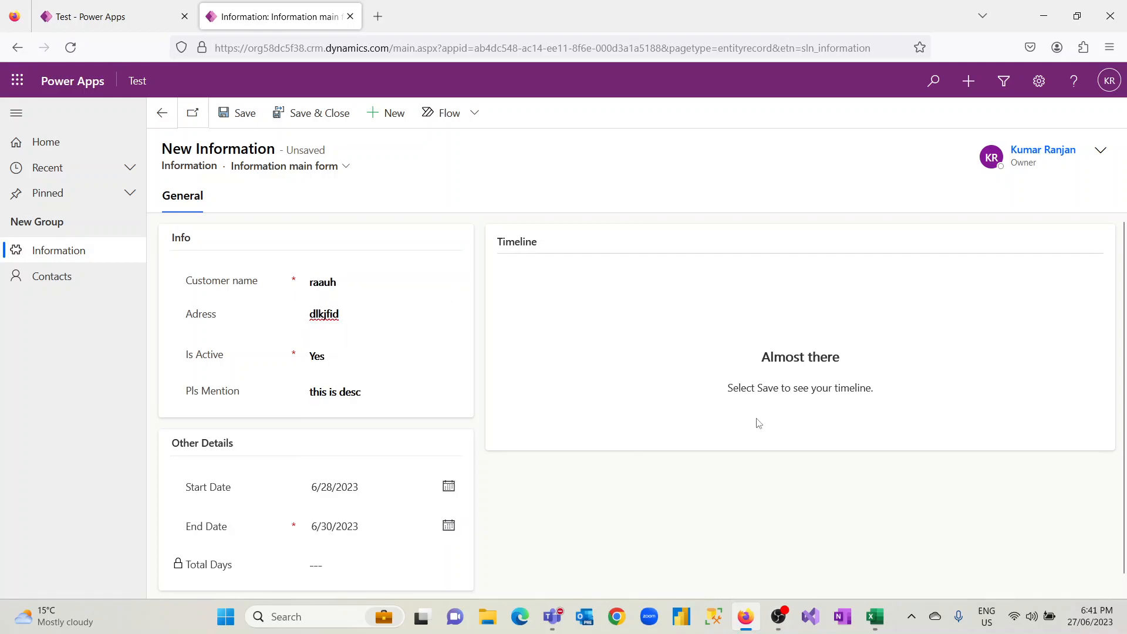
{"action": "scroll", "coordinate": [1125, 235], "scroll_direction": "down", "scroll_amount": 1}
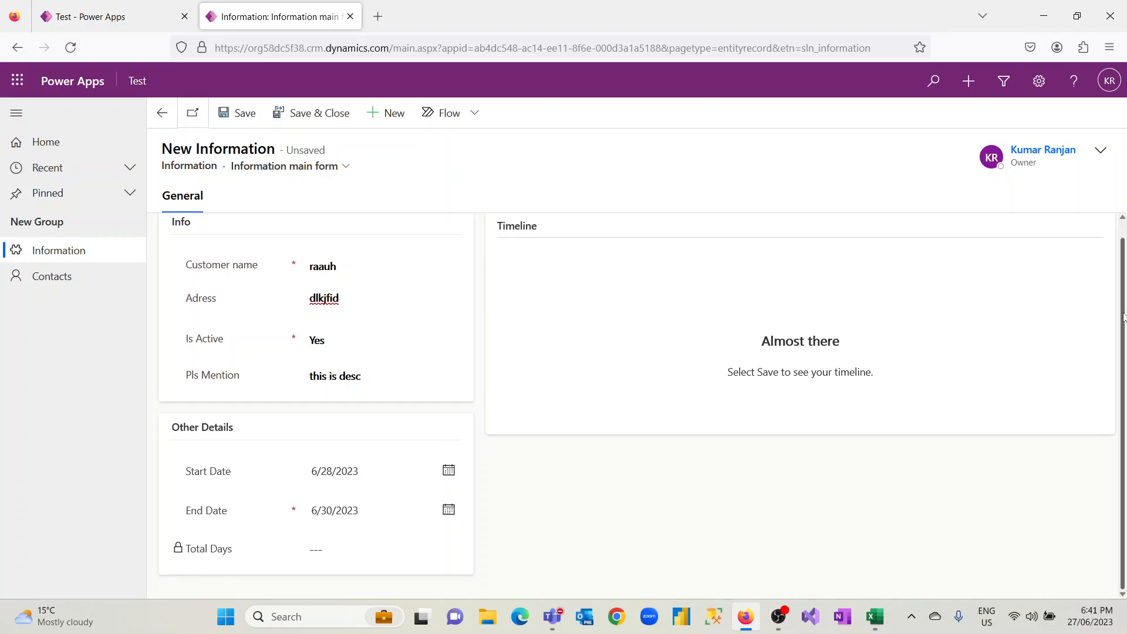
{"action": "left_click", "coordinate": [316, 114]}
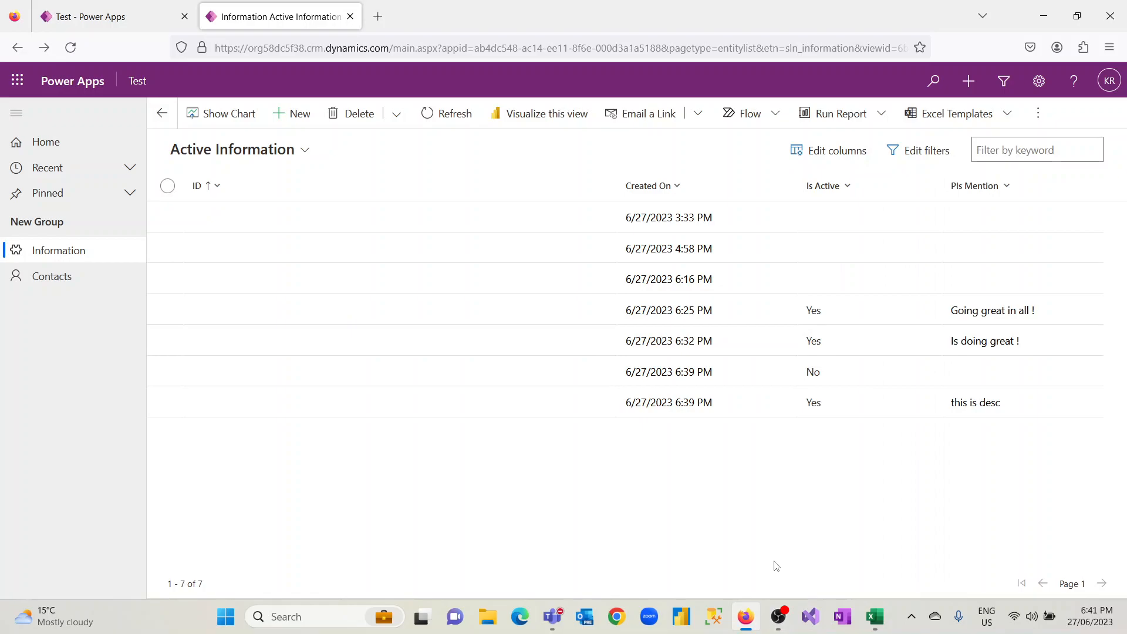
{"action": "mouse_move", "coordinate": [787, 620]}
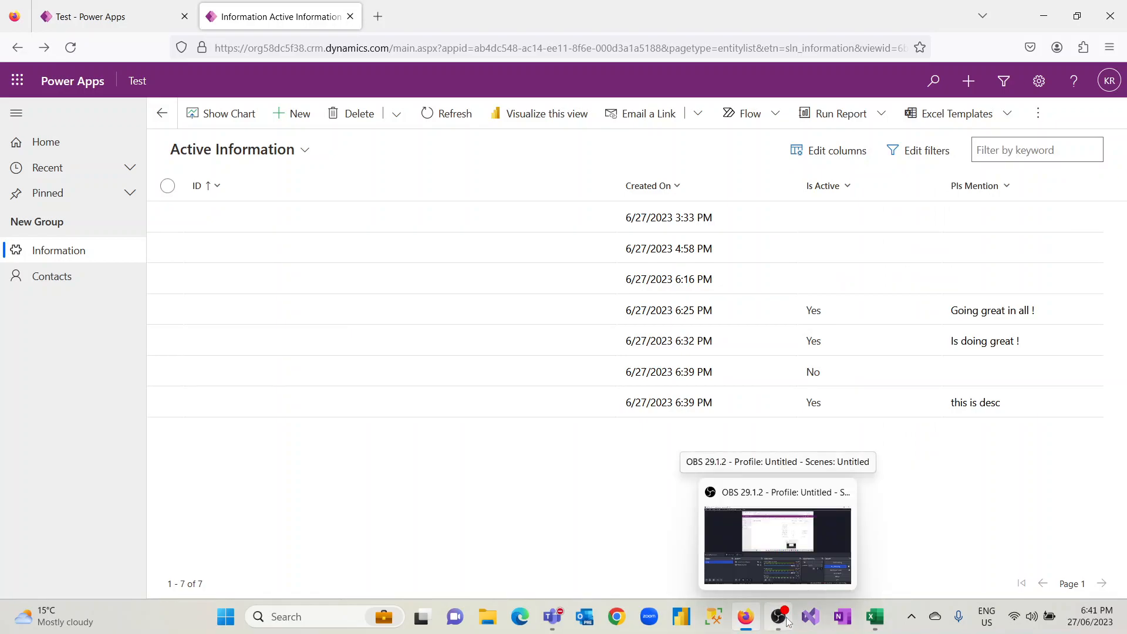